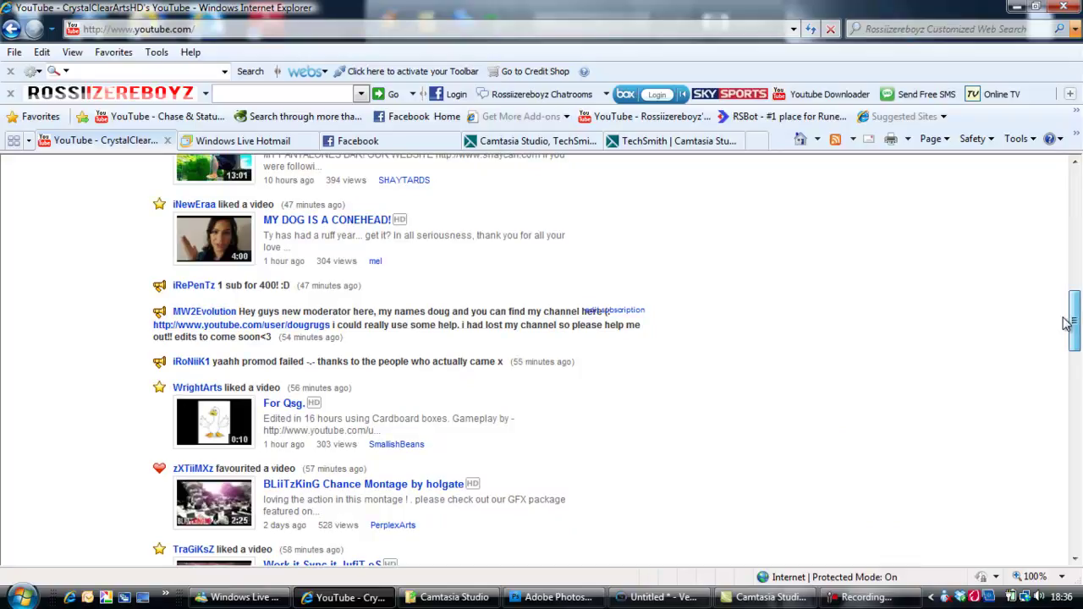
# Step: Look through the YouTube channel's My Videos and Account pages and the home page's subscriptions and recent activity feed
pyautogui.moveTo(1068, 320); pyautogui.dragTo(1032, 177)
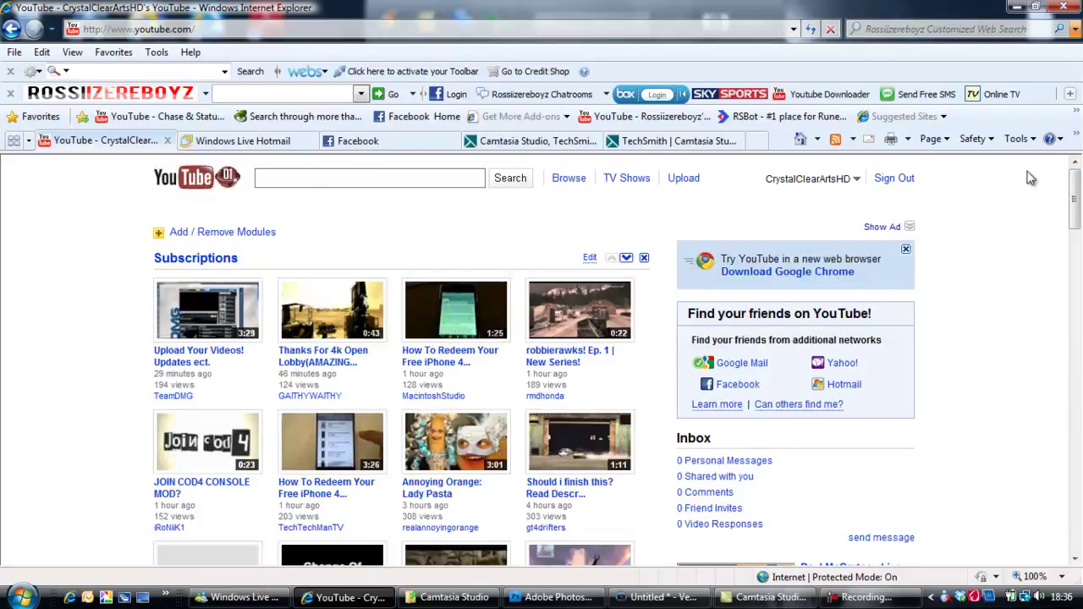
pyautogui.click(825, 178)
pyautogui.click(812, 227)
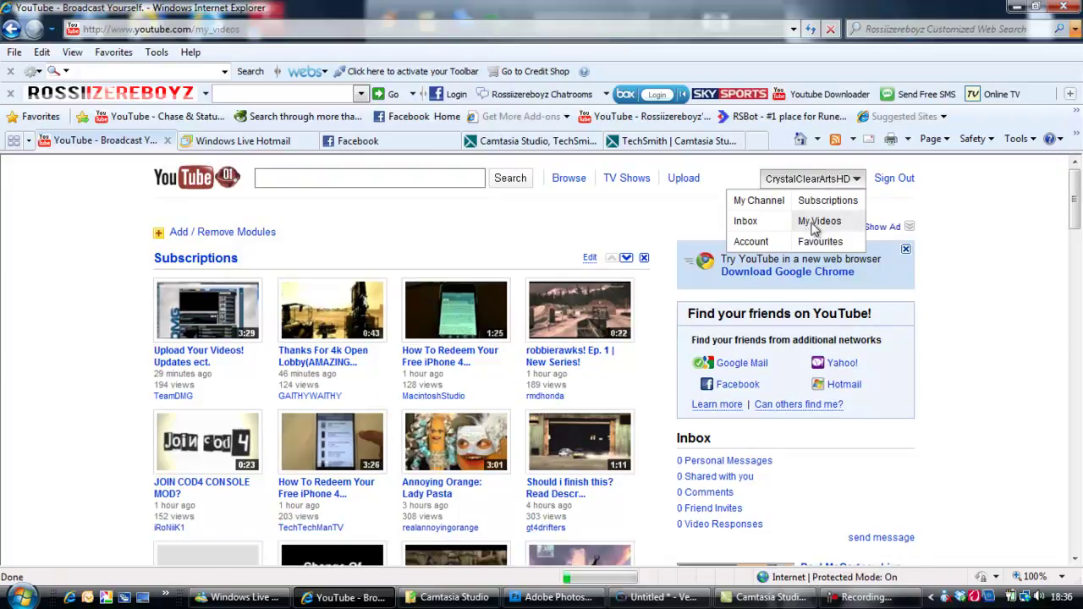
pyautogui.click(808, 178)
pyautogui.click(766, 243)
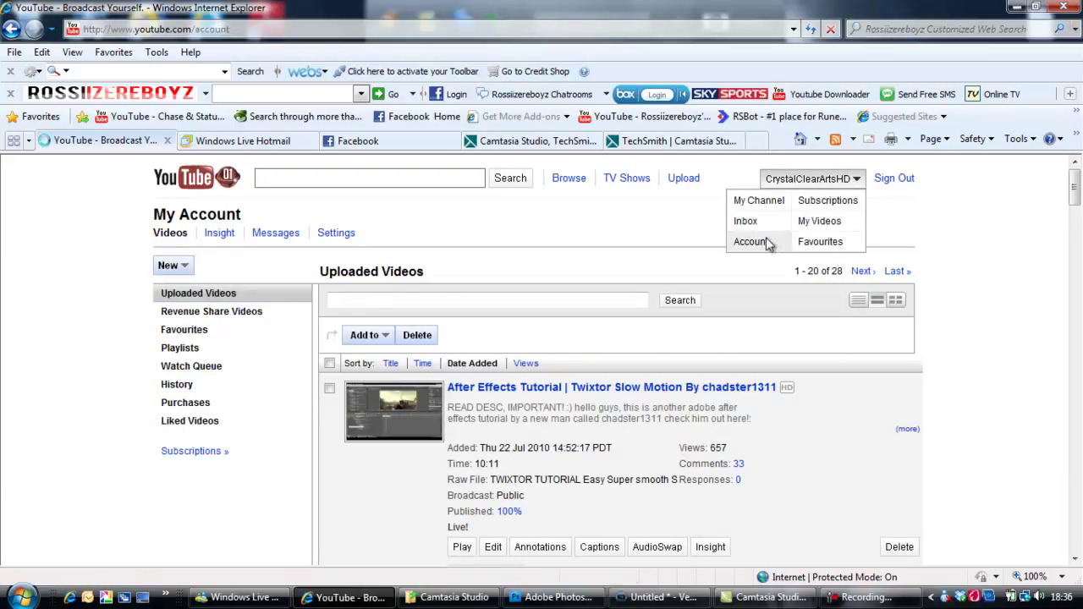
pyautogui.click(793, 179)
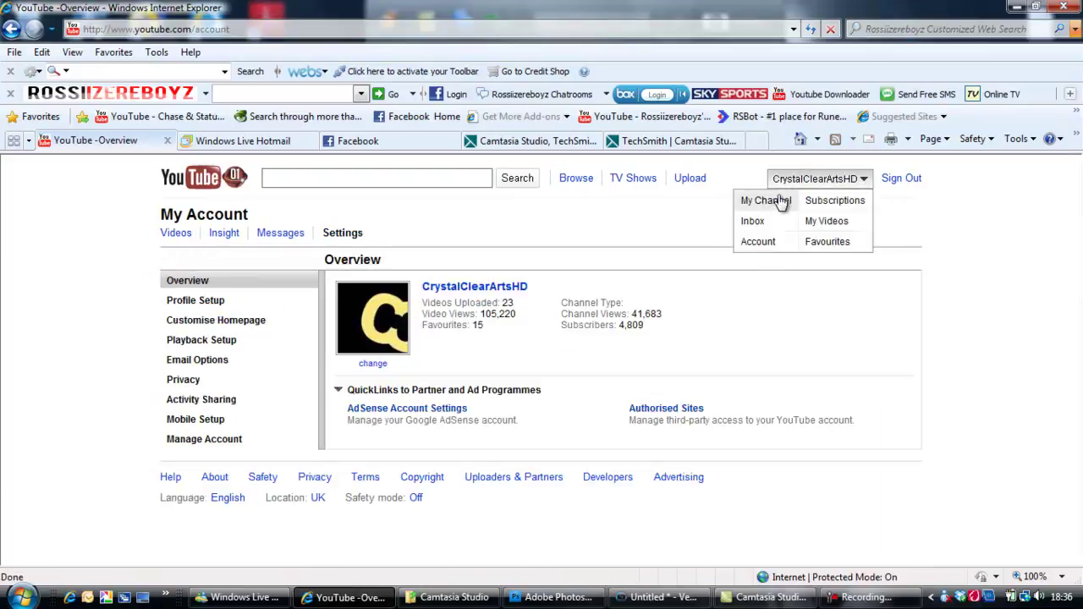
pyautogui.click(174, 180)
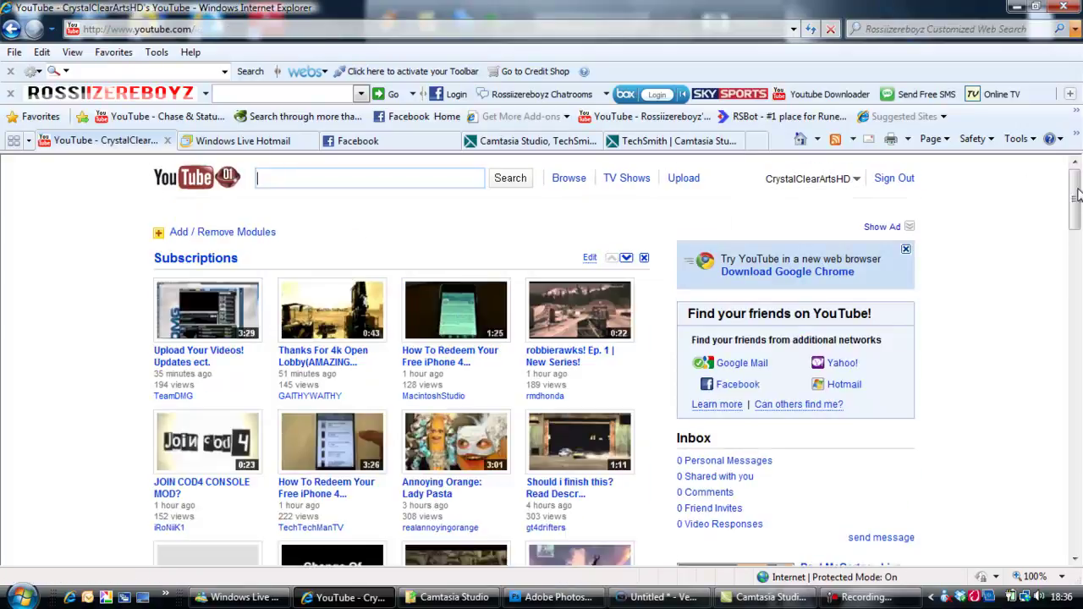
pyautogui.scroll(-8, 1056, 281)
pyautogui.scroll(3, 1052, 263)
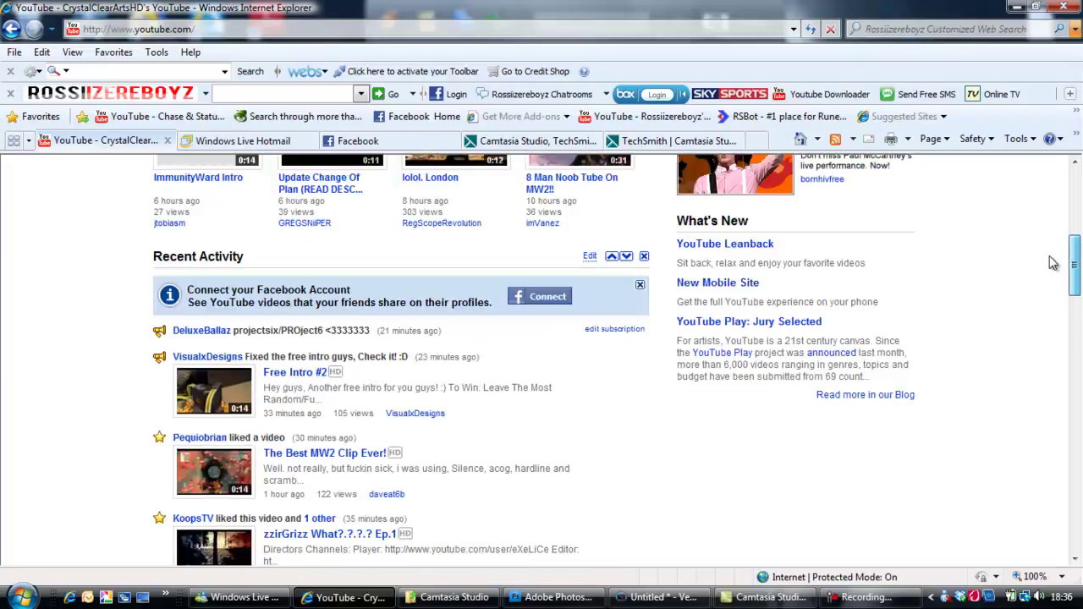
pyautogui.scroll(-10, 1053, 264)
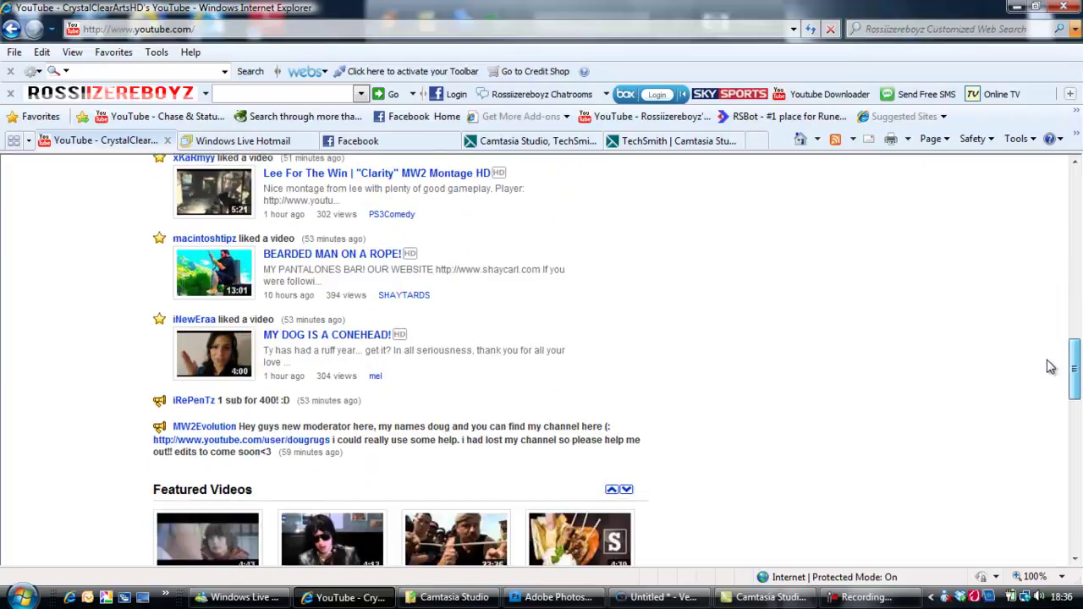
pyautogui.scroll(15, 1049, 366)
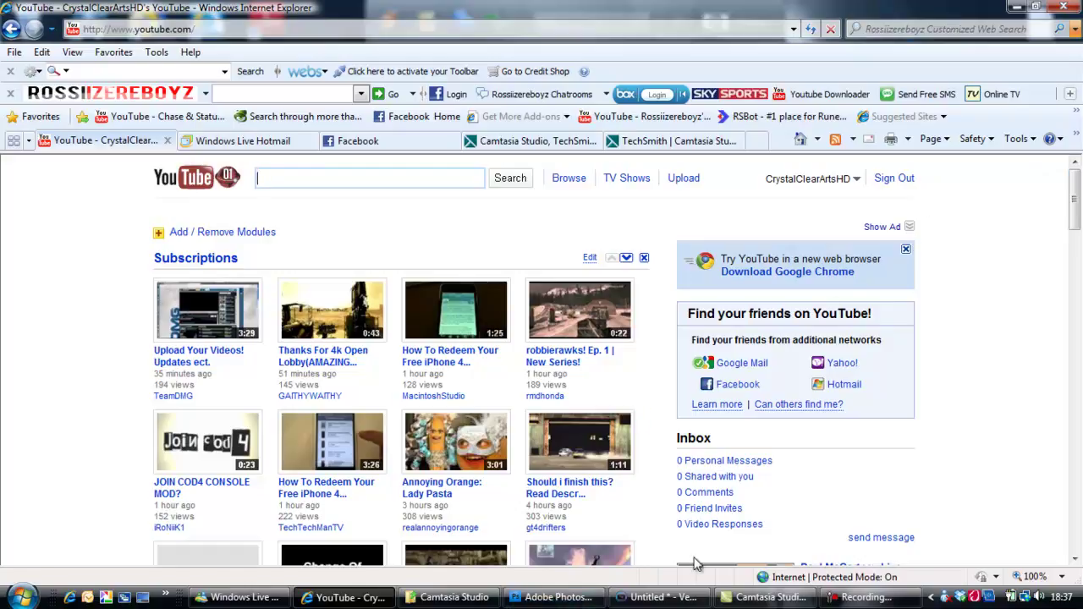
pyautogui.moveTo(841, 592)
pyautogui.click(870, 558)
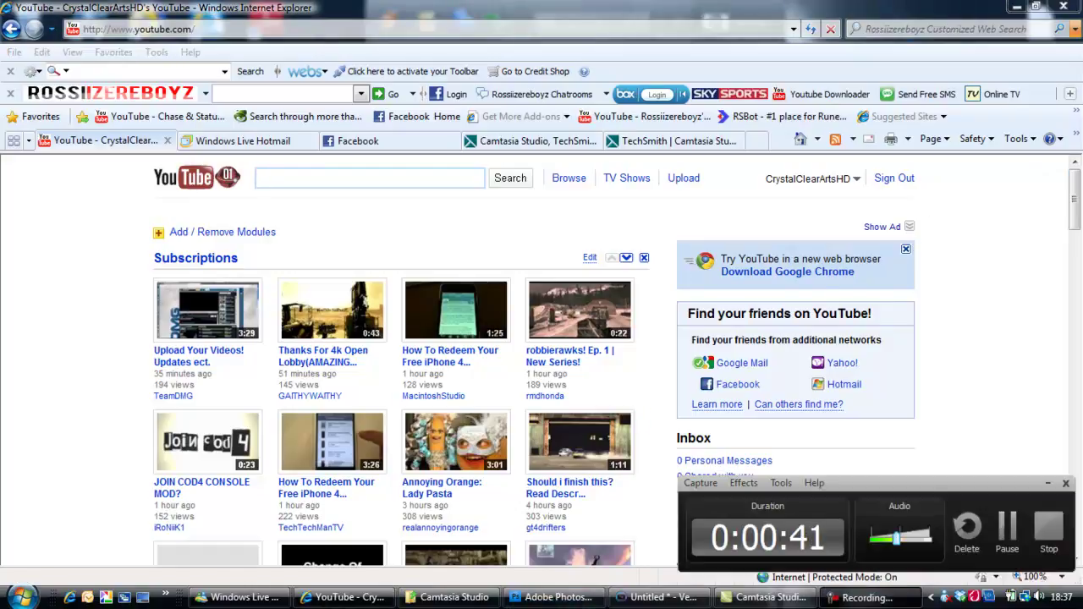
pyautogui.click(1048, 483)
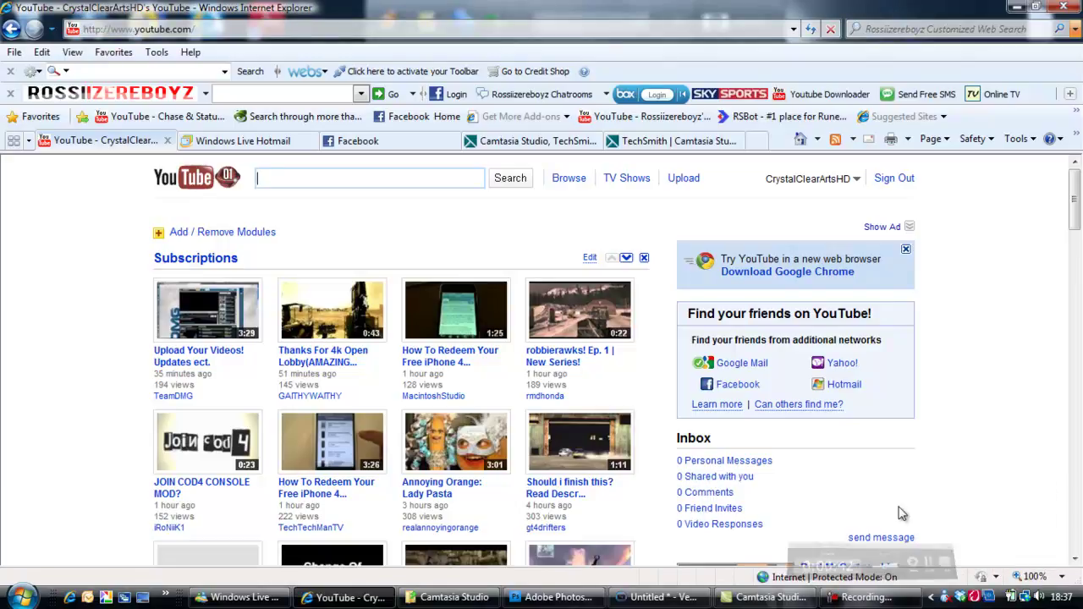
# Step: Switch to Photoshop and start setting up a new document
pyautogui.click(554, 597)
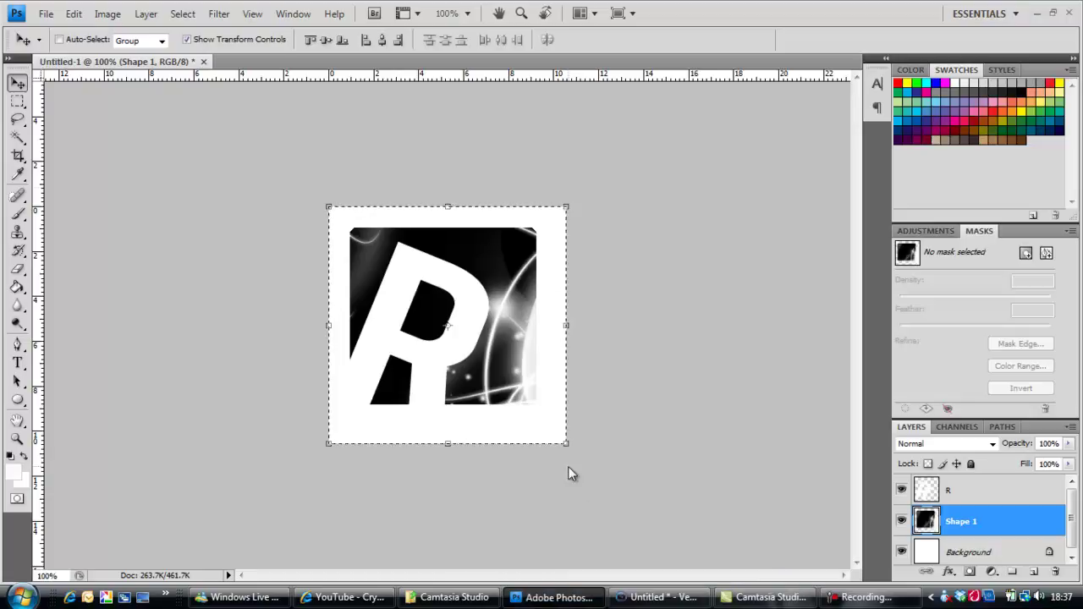
pyautogui.click(47, 14)
pyautogui.click(74, 13)
pyautogui.click(48, 15)
pyautogui.click(50, 26)
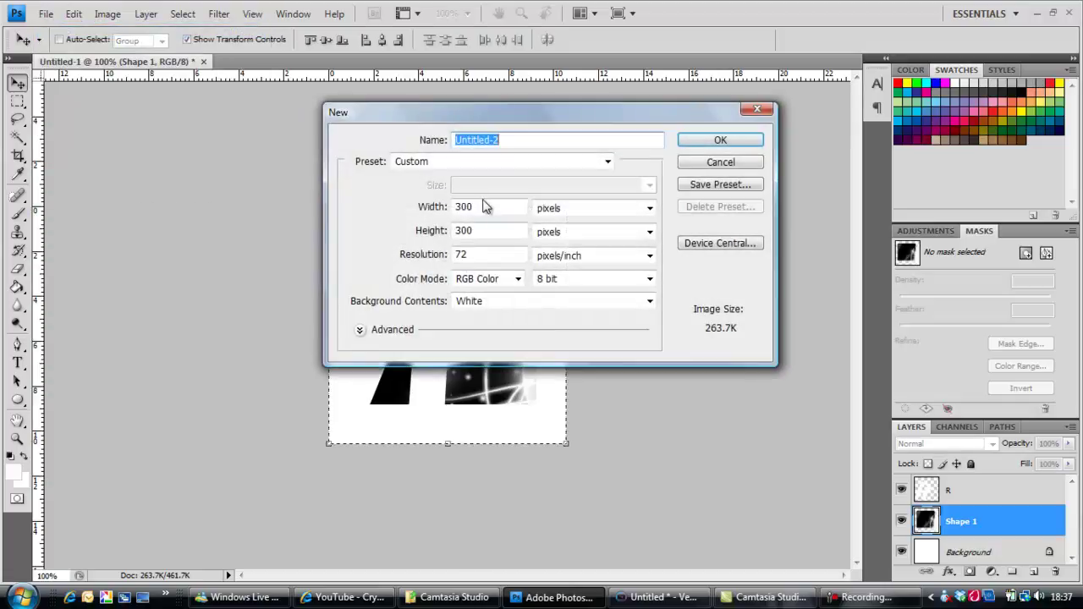
# Step: Set the new document's width and height to 88 pixels each
pyautogui.doubleClick(480, 204)
pyautogui.write('88')
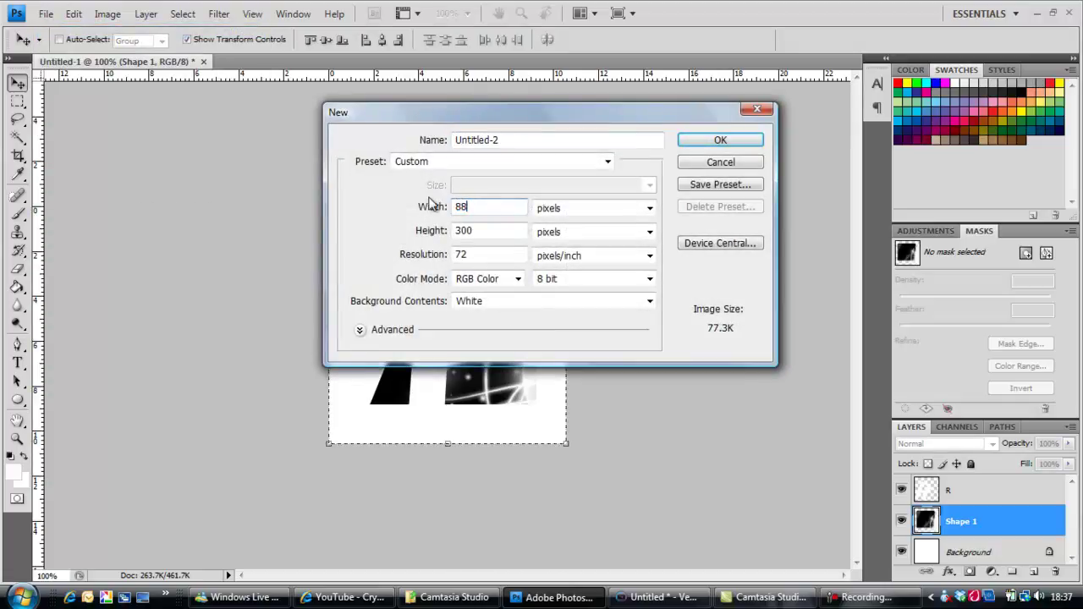
pyautogui.doubleClick(480, 225)
pyautogui.write('88')
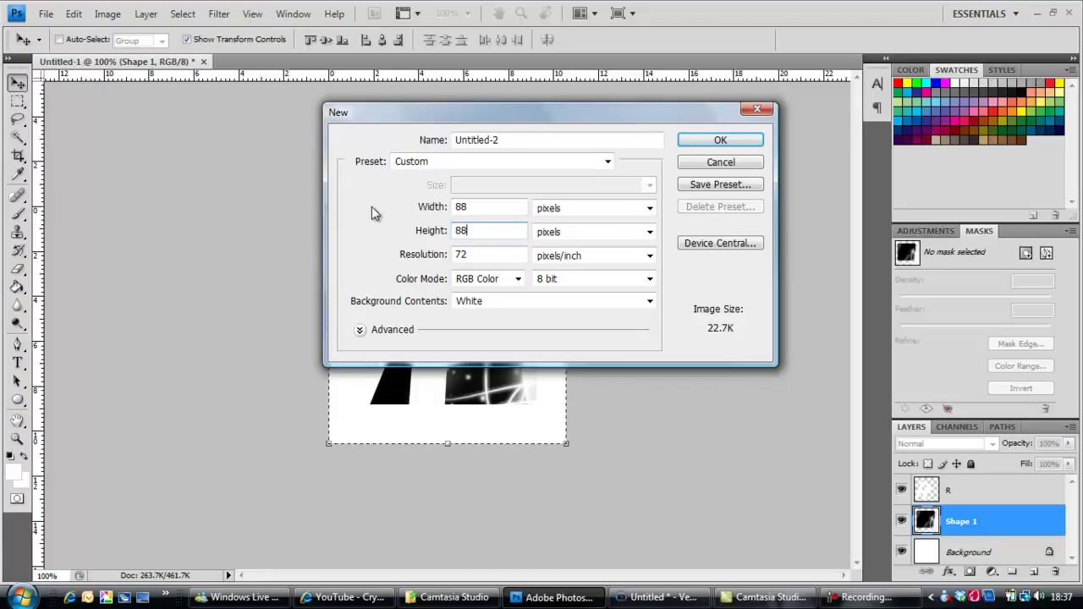
# Step: Set the new document's width and height to 300 pixels each and create it with a white background
pyautogui.doubleClick(492, 206)
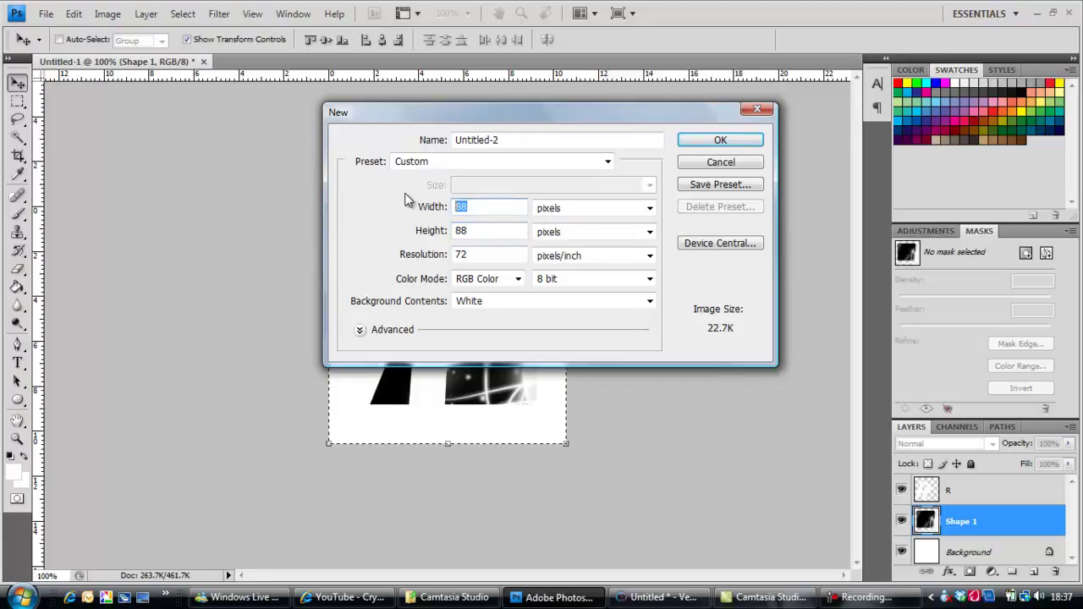
pyautogui.write('300')
pyautogui.doubleClick(479, 231)
pyautogui.write('300')
pyautogui.press('Return')
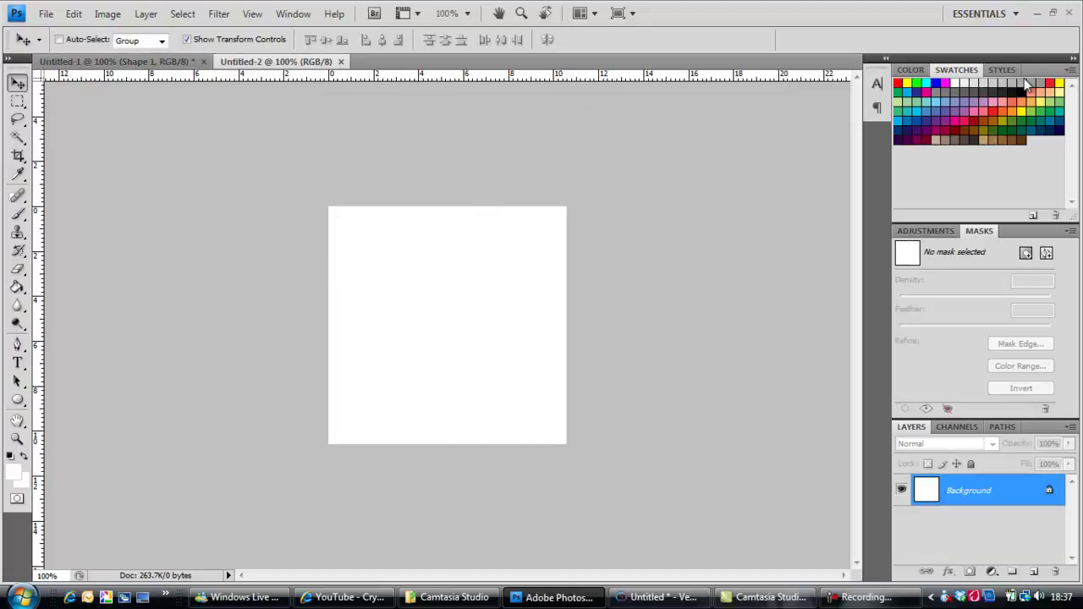
# Step: Draw a black rounded rectangle with a 10 px radius, nearly square, leaving a white margin around it on the canvas
pyautogui.click(1027, 91)
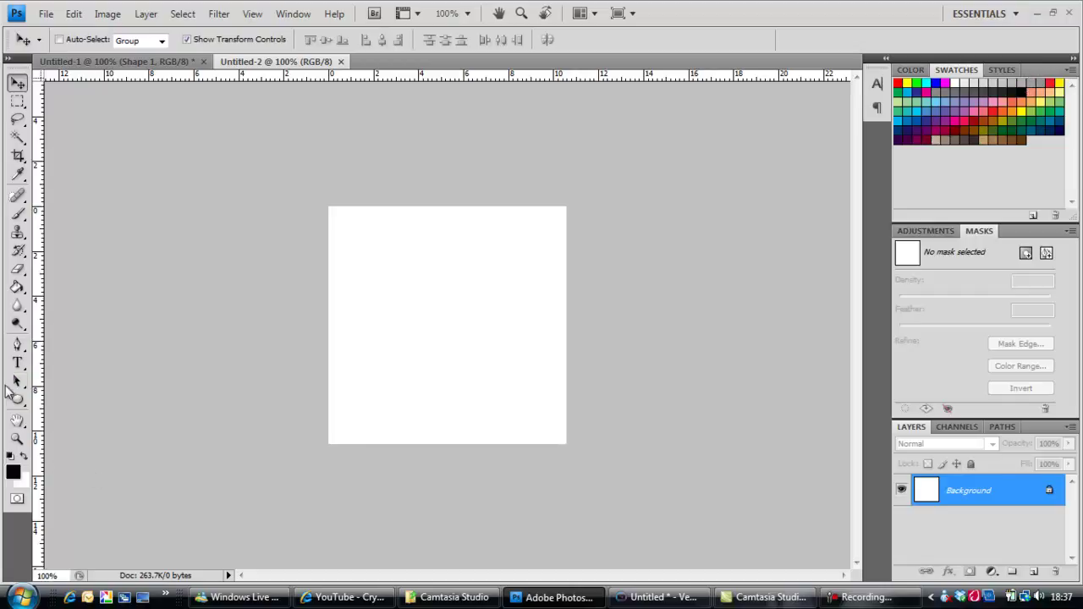
pyautogui.moveTo(17, 396); pyautogui.dragTo(49, 415)
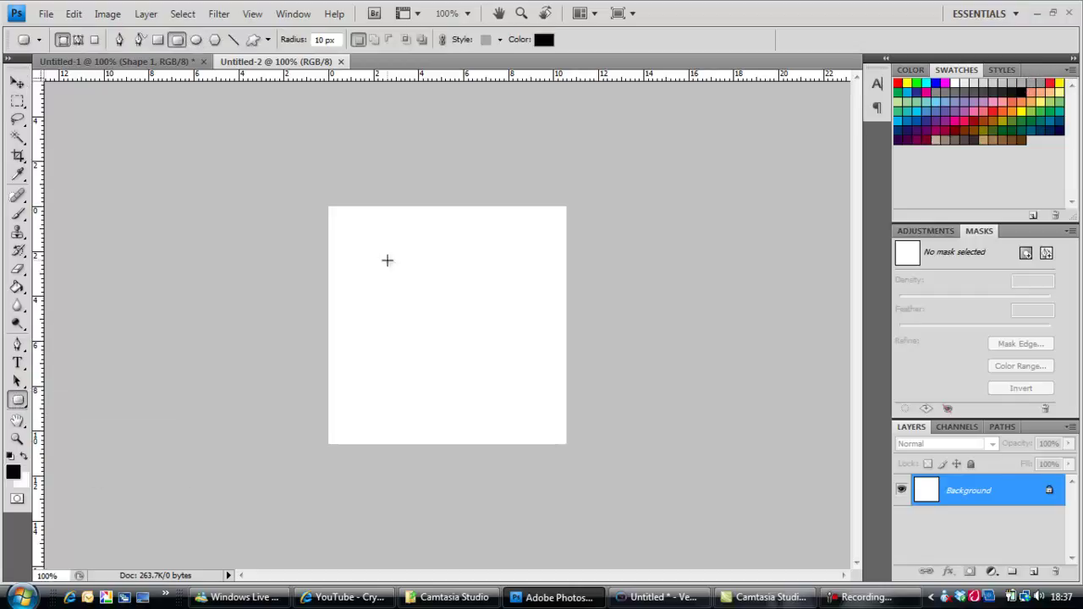
pyautogui.moveTo(352, 231); pyautogui.dragTo(547, 420)
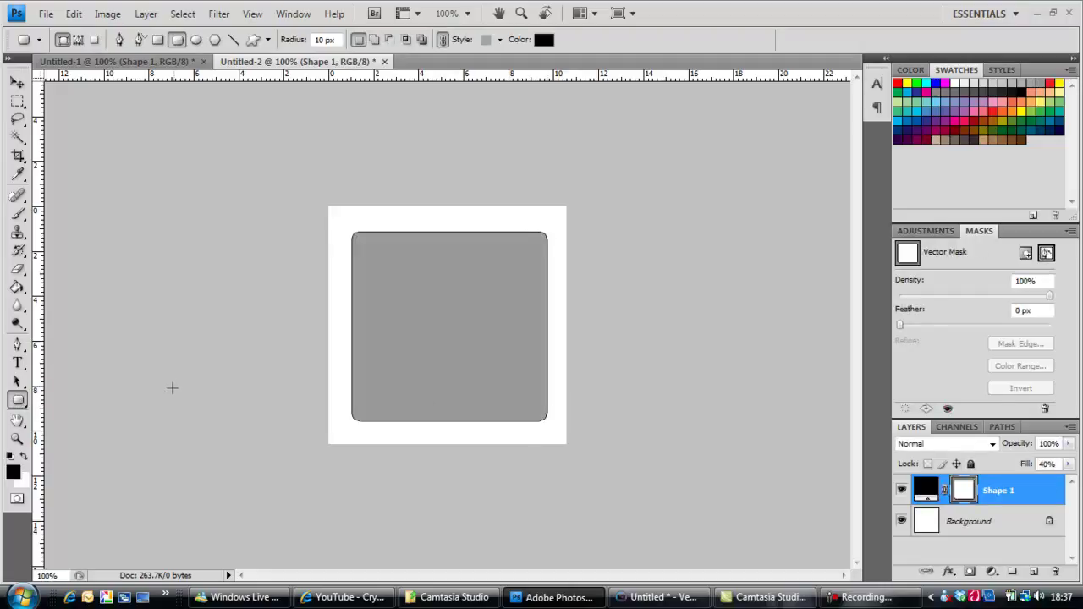
# Step: Rasterize the rounded square's shape layer and nudge it slightly to center it on the canvas
pyautogui.click(18, 84)
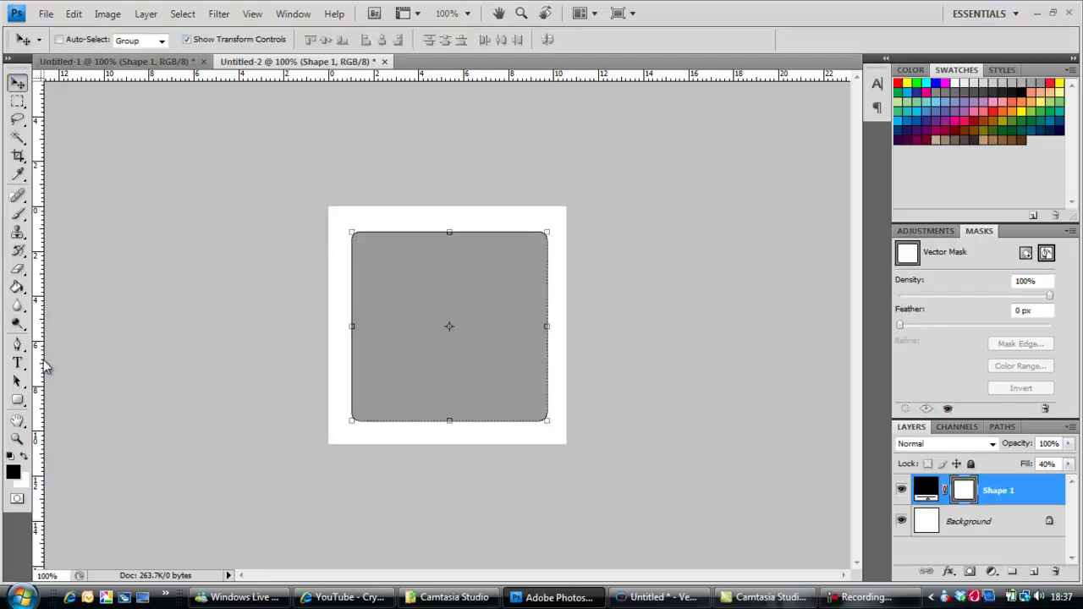
pyautogui.click(18, 288)
pyautogui.click(485, 282)
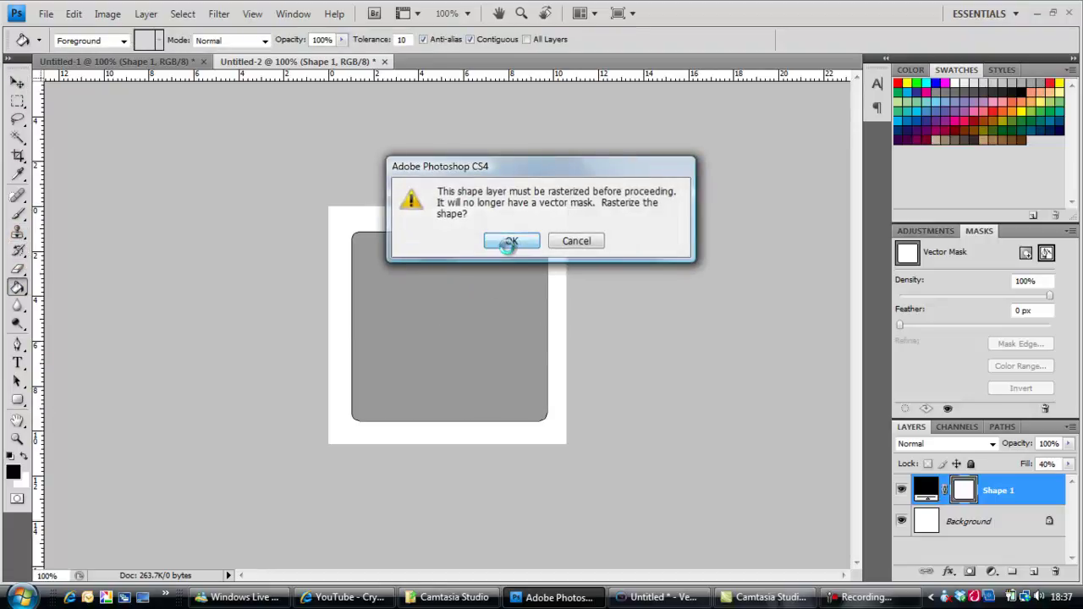
pyautogui.click(510, 244)
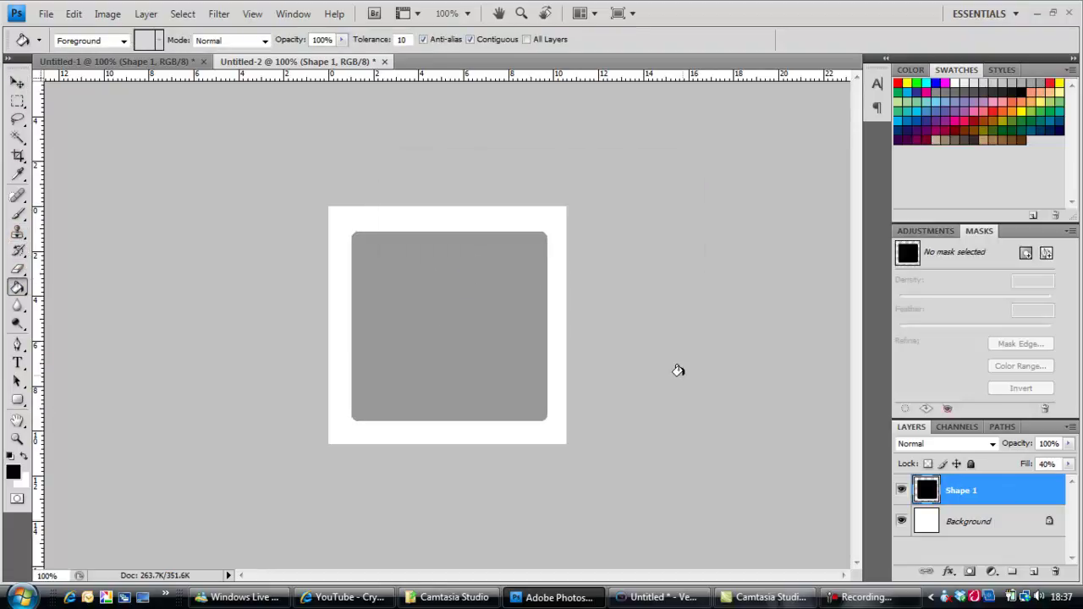
pyautogui.click(17, 82)
pyautogui.moveTo(367, 239); pyautogui.dragTo(392, 268)
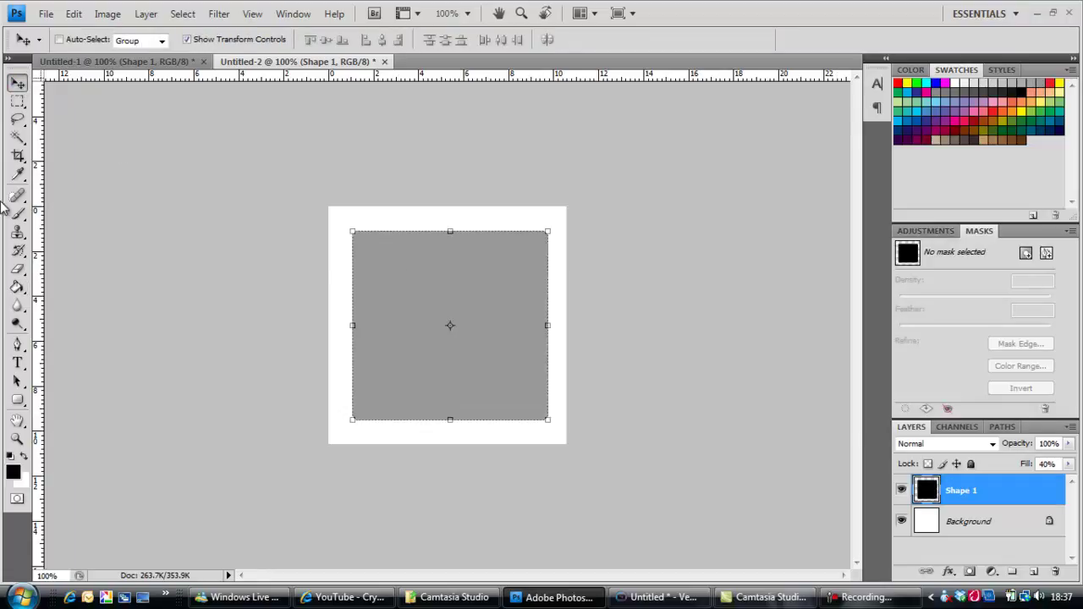
# Step: Add a white letter "R" in Bebas Regular at 18 pt over the rounded square
pyautogui.click(17, 363)
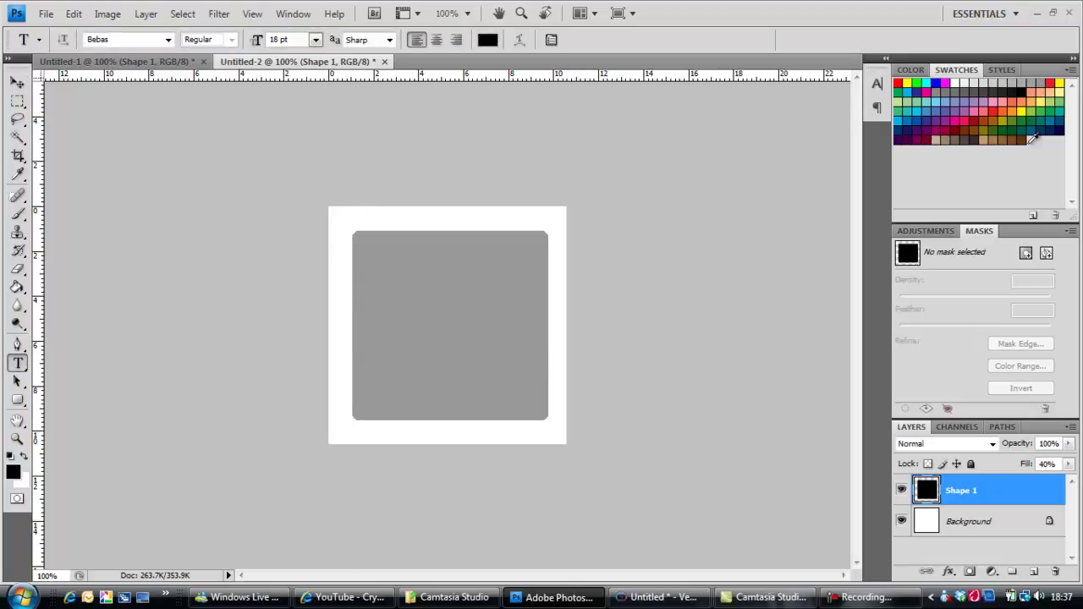
pyautogui.click(955, 83)
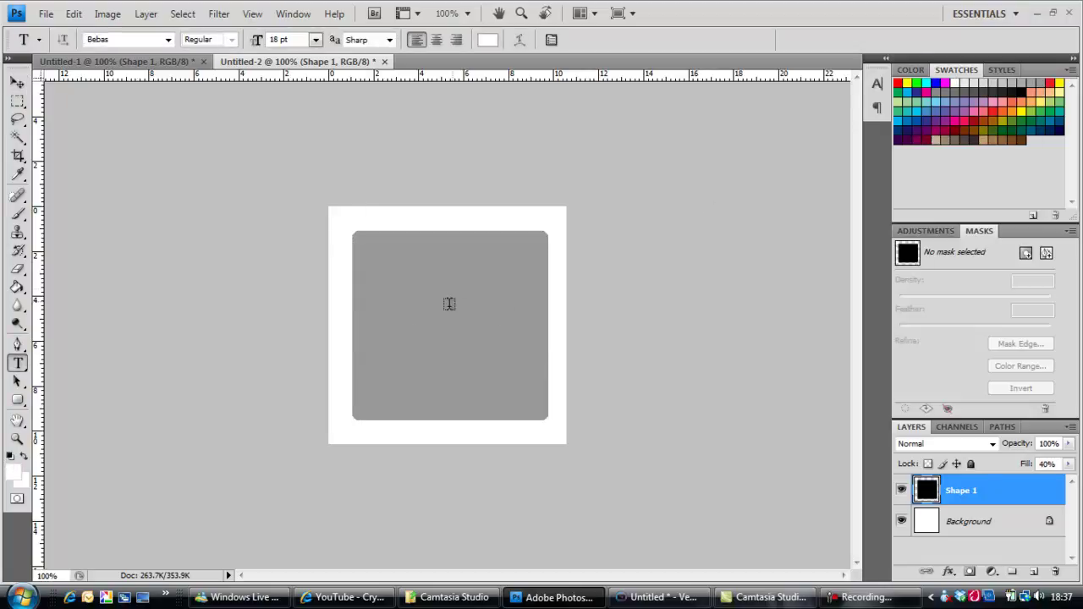
pyautogui.click(402, 344)
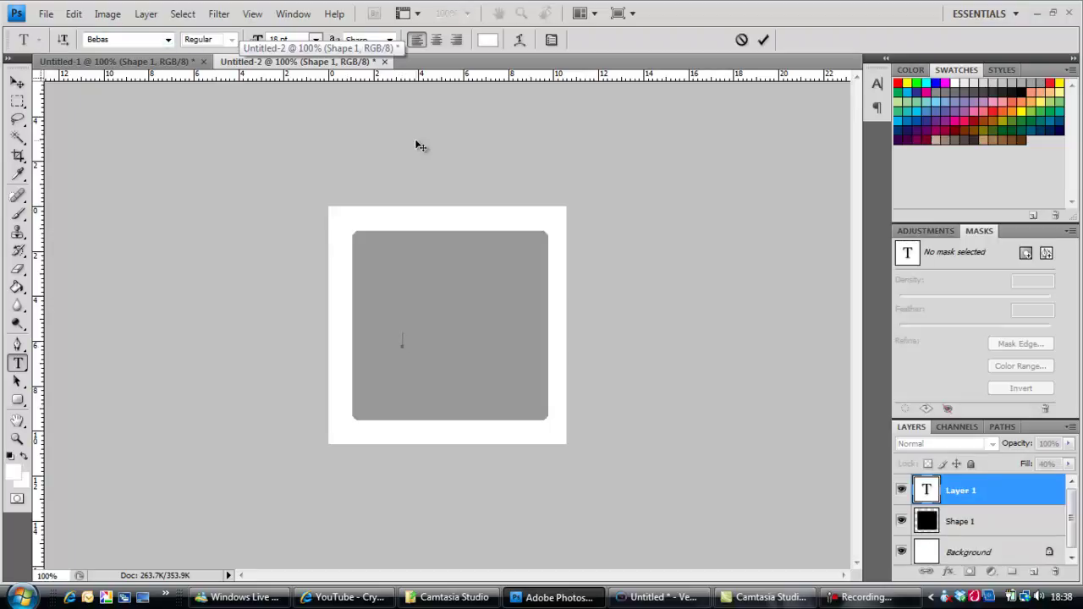
pyautogui.write('R')
pyautogui.click(17, 81)
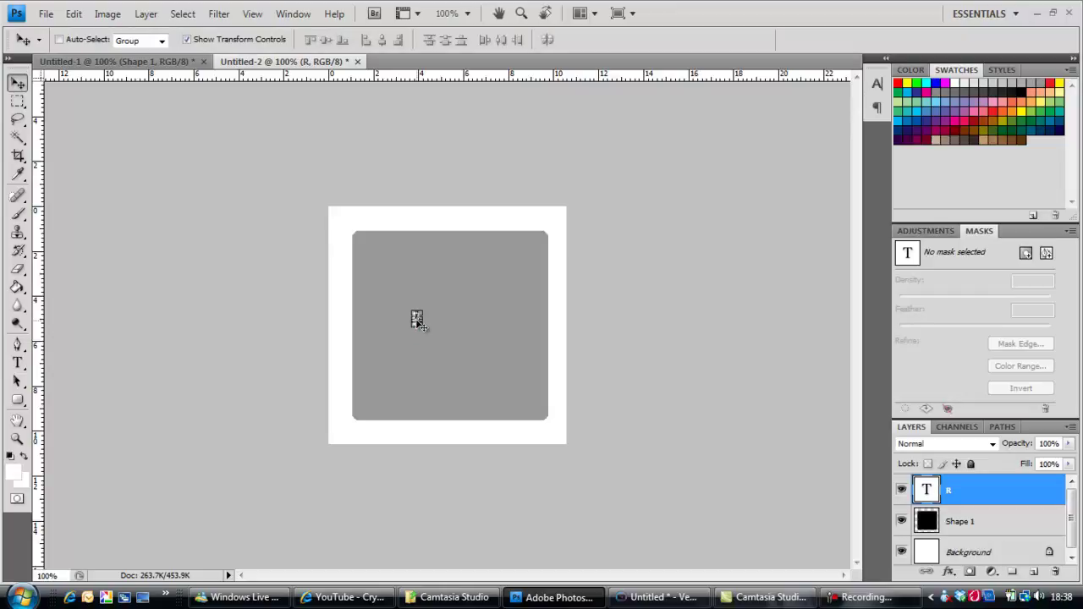
# Step: Scale the R to about 2160% width and 1460% height, rotate it 24.1°, and place it running off the square's lower-left corner
pyautogui.hotkey('ctrl', 't')
pyautogui.moveTo(426, 307); pyautogui.dragTo(507, 206)
pyautogui.moveTo(476, 249); pyautogui.dragTo(416, 360)
pyautogui.moveTo(448, 315); pyautogui.dragTo(531, 261)
pyautogui.moveTo(428, 322); pyautogui.dragTo(402, 356)
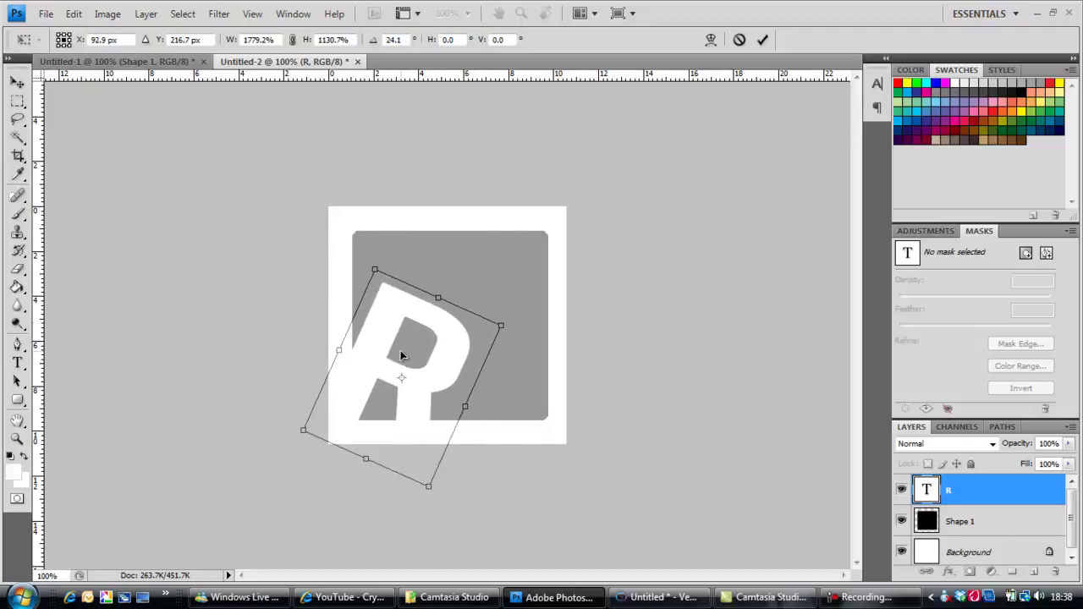
pyautogui.moveTo(501, 326); pyautogui.dragTo(550, 289)
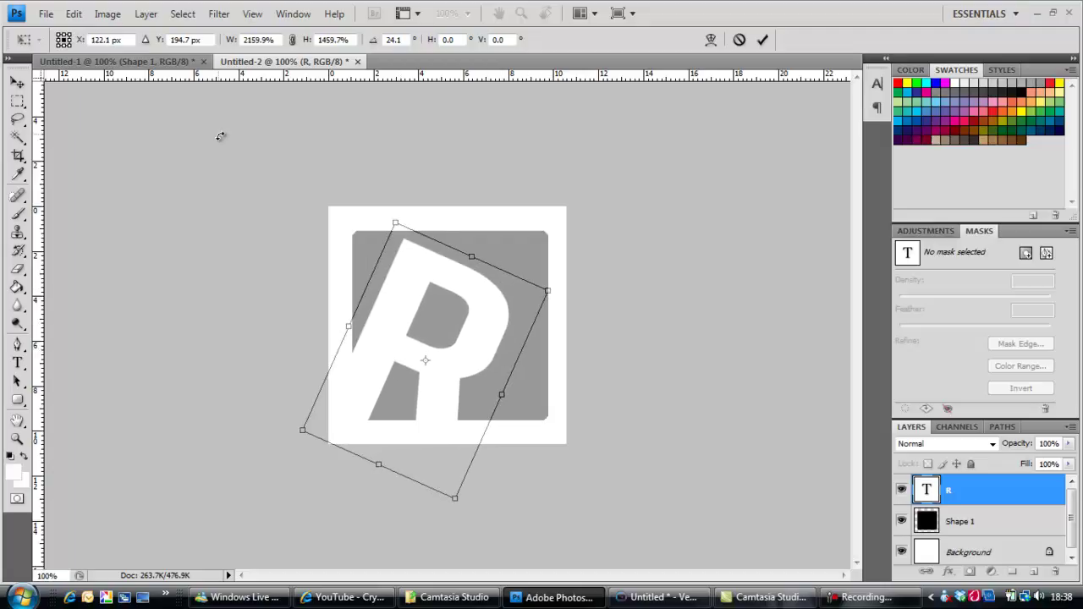
pyautogui.click(760, 39)
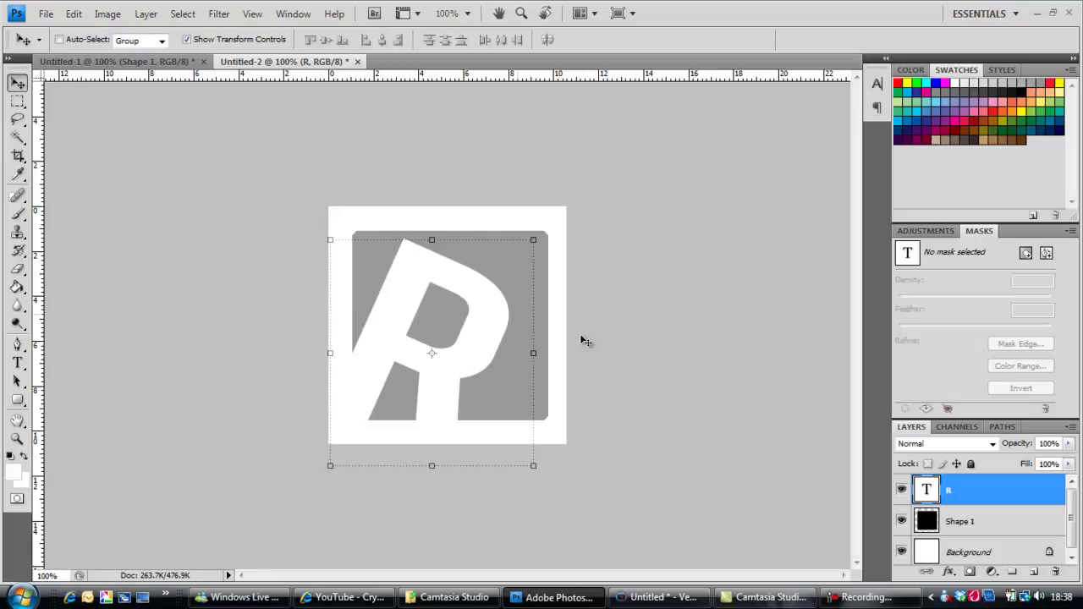
# Step: Select the whole canvas area with the Rectangular Marquee tool
pyautogui.click(17, 100)
pyautogui.moveTo(269, 154); pyautogui.dragTo(744, 464)
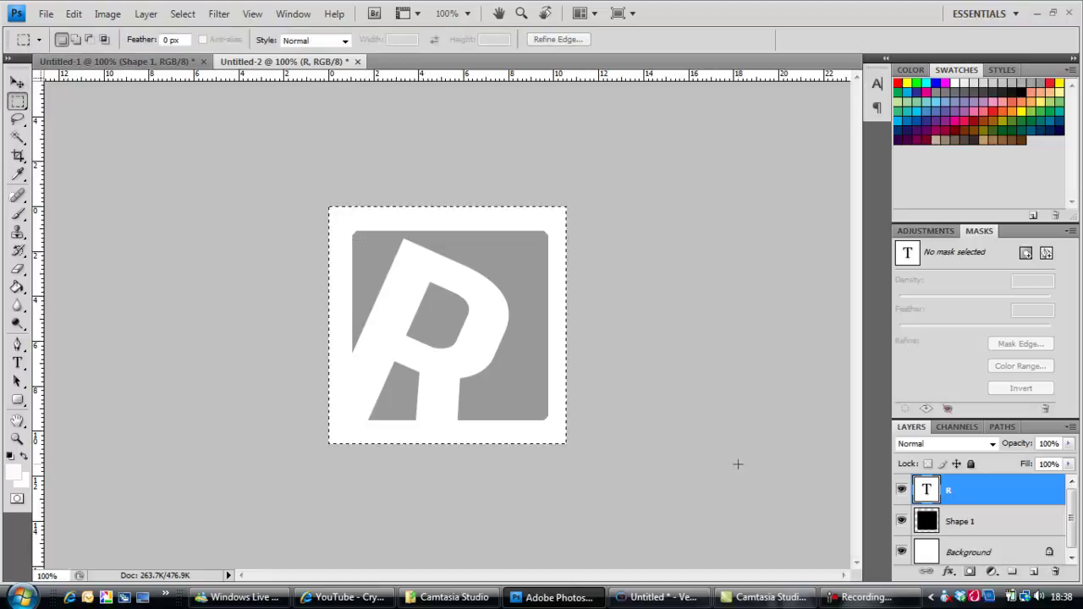
pyautogui.click(16, 84)
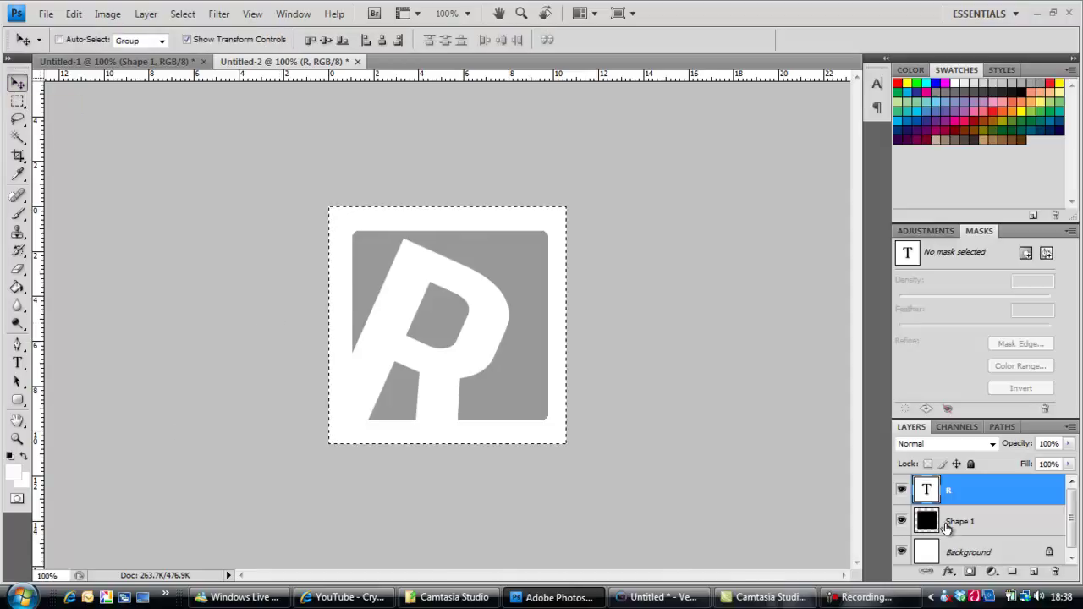
# Step: Draw a wide white ellipse on a layer directly above Shape 1, covering the upper half of the canvas
pyautogui.click(958, 521)
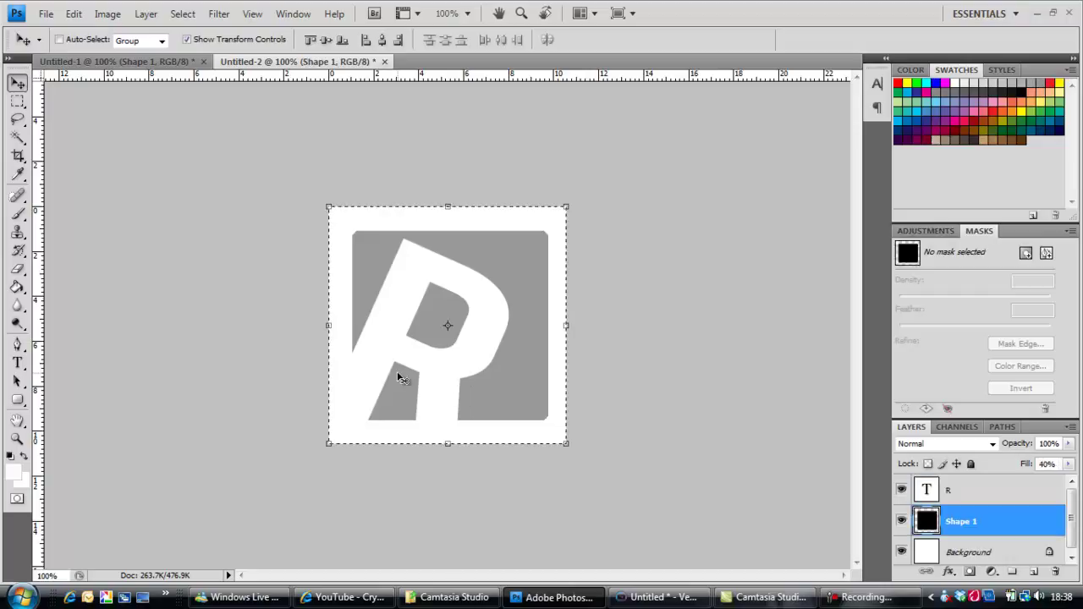
pyautogui.moveTo(17, 399); pyautogui.dragTo(62, 425)
pyautogui.moveTo(205, 159)
pyautogui.mouseDown()
pyautogui.moveTo(516, 309)
pyautogui.moveTo(618, 326)
pyautogui.mouseUp()
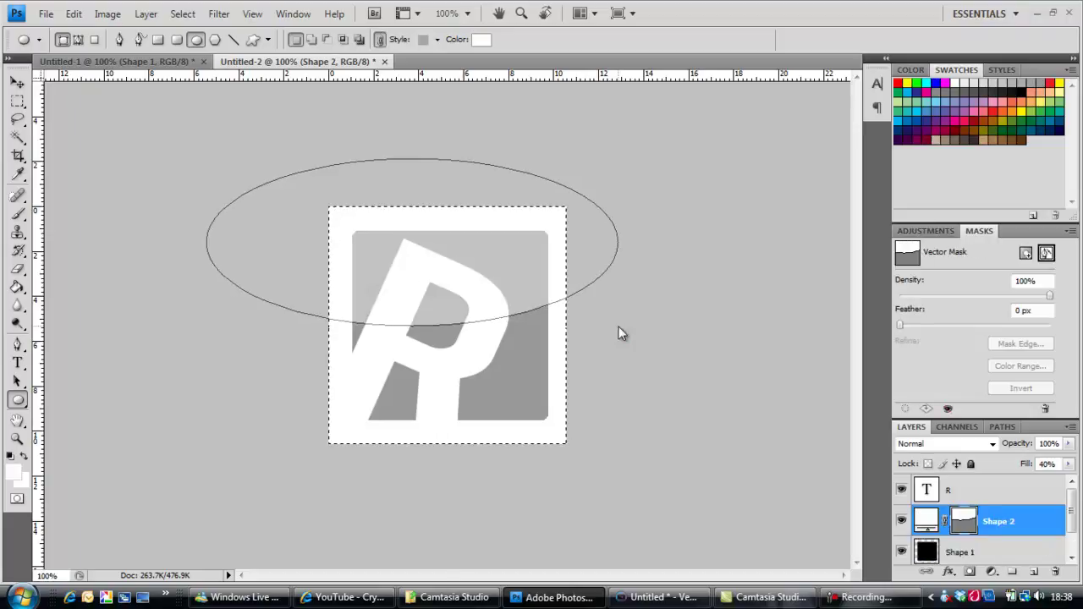
# Step: Set the fill of the white ellipse layer, Shape 2, to 40%
pyautogui.rightClick(990, 522)
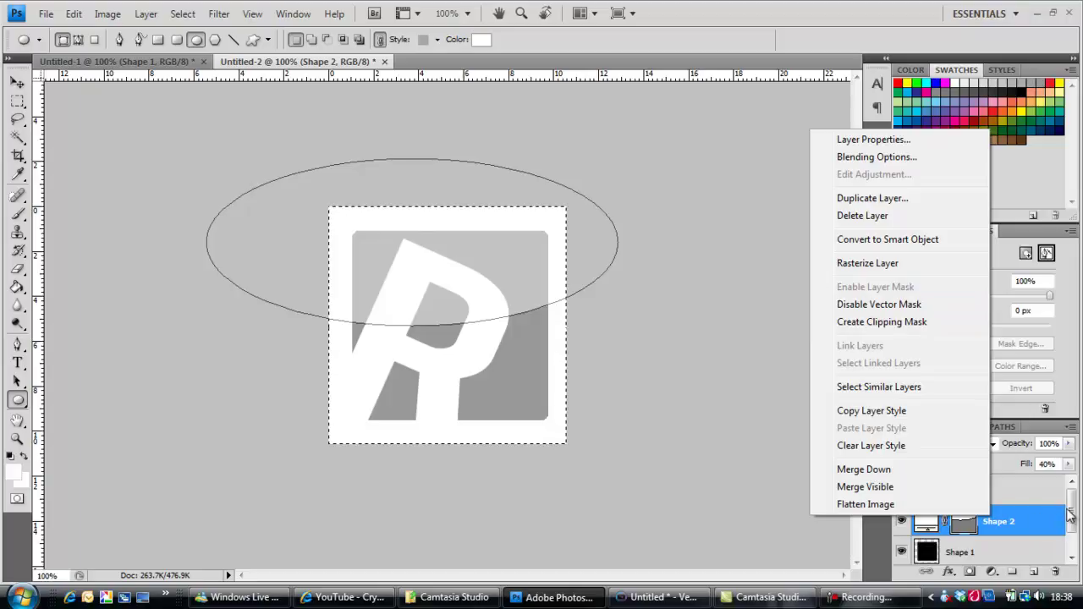
pyautogui.moveTo(1068, 516); pyautogui.dragTo(1072, 505)
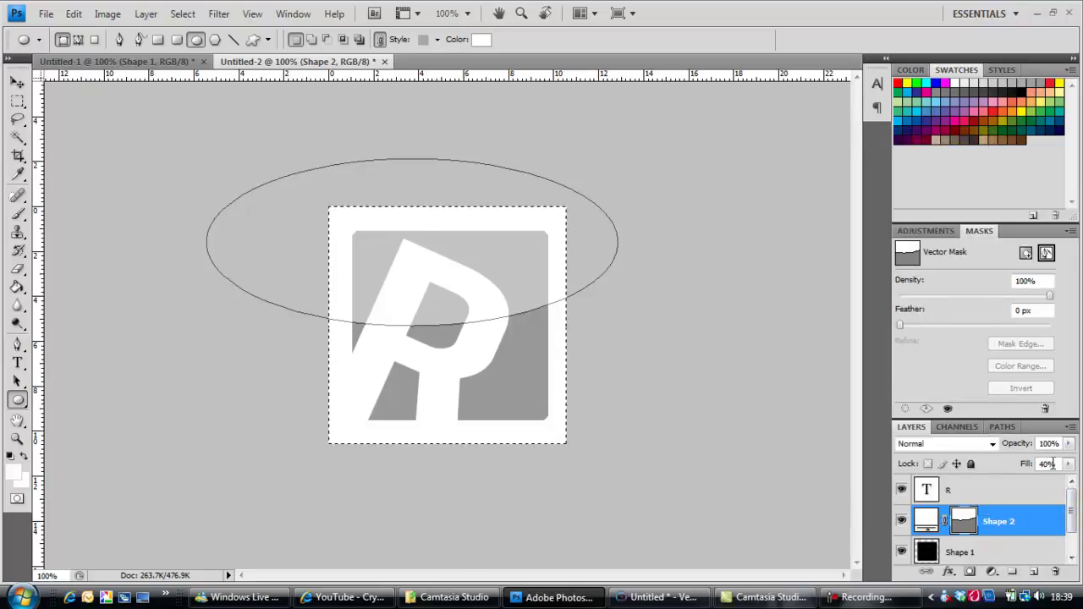
pyautogui.write('40')
pyautogui.press('Return')
pyautogui.click(1070, 466)
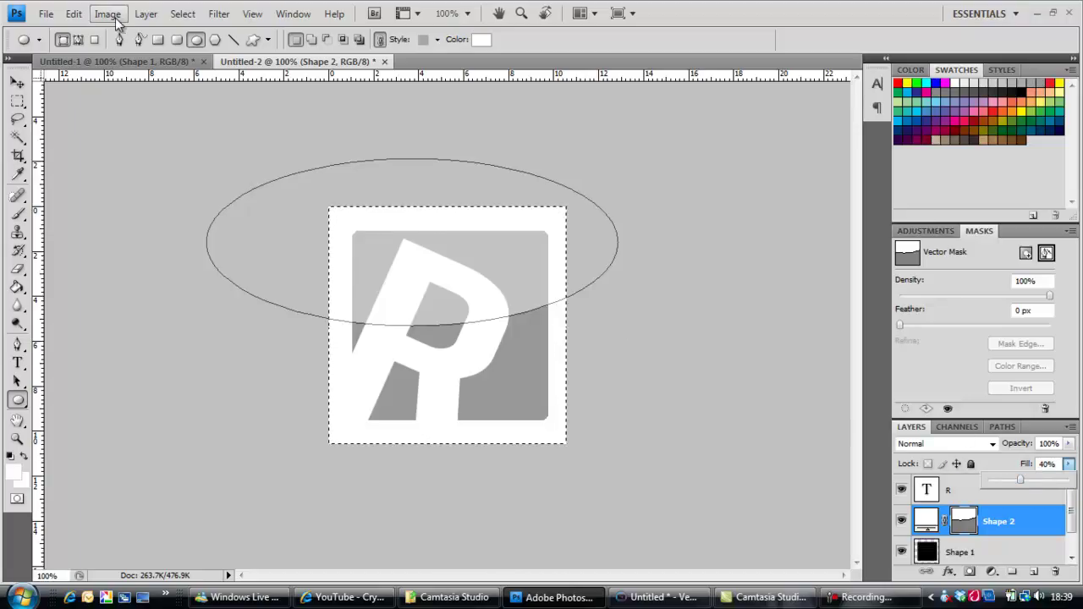
# Step: Undo the white ellipse so that only the R, Shape 1 and Background layers remain
pyautogui.click(954, 553)
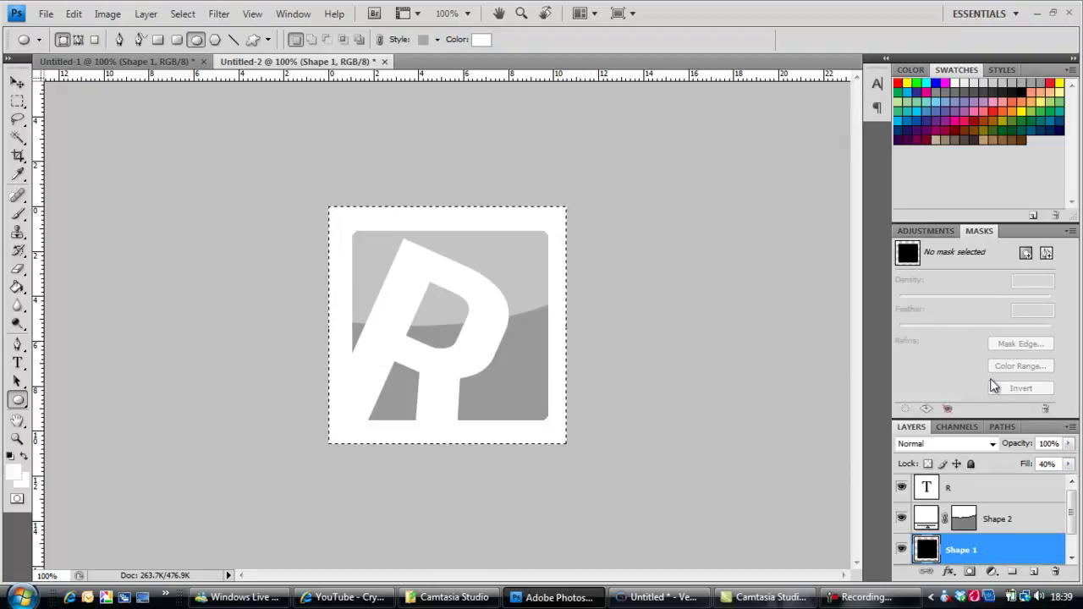
pyautogui.click(998, 521)
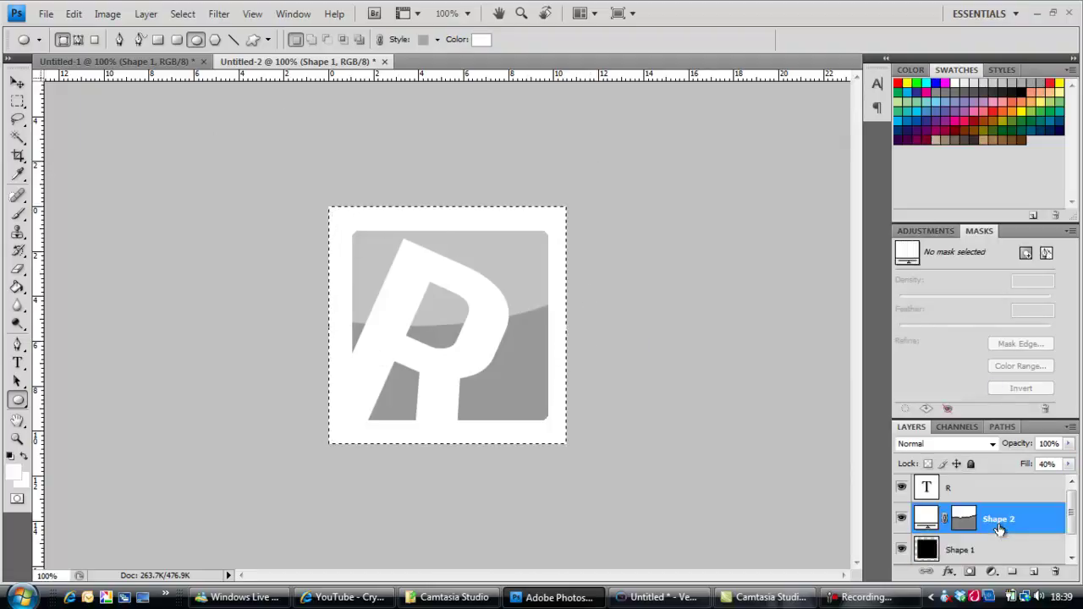
pyautogui.click(745, 452)
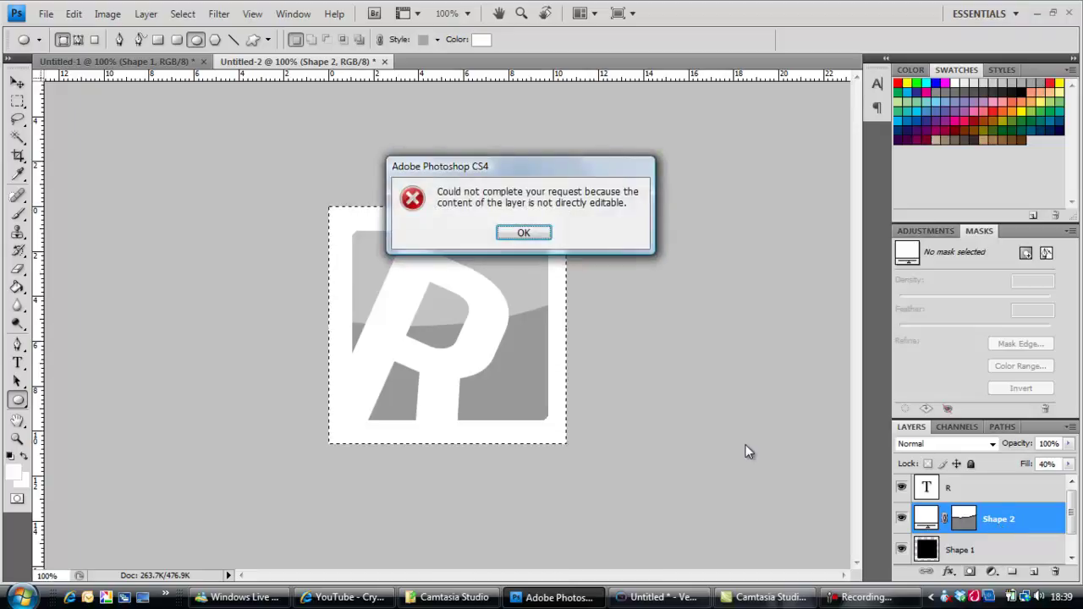
pyautogui.click(501, 230)
pyautogui.hotkey('ctrl', 'z')
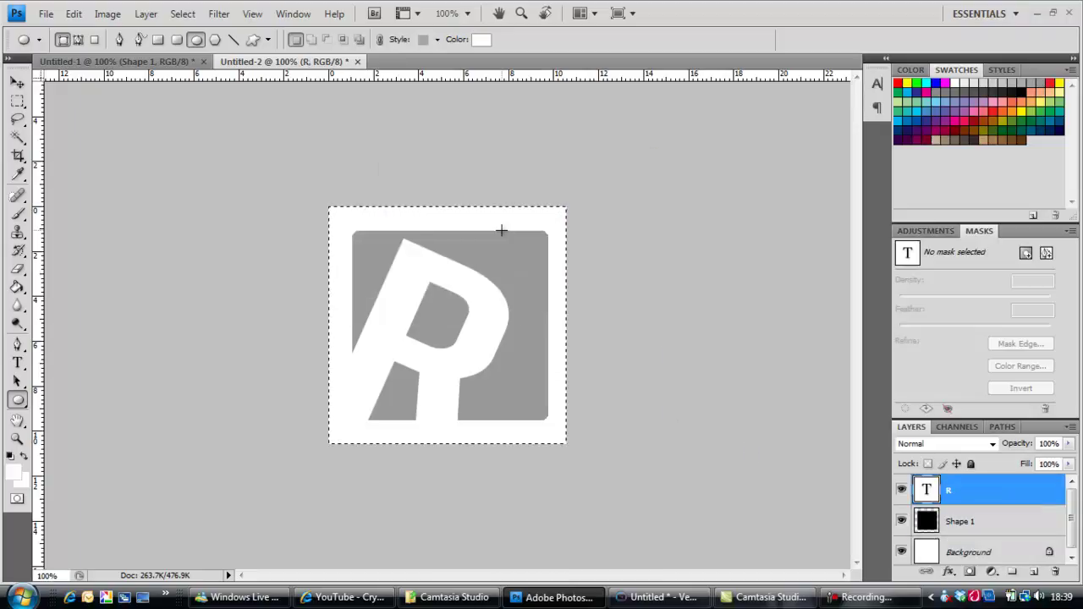
# Step: Stamp the 453 px swirl brush in light grey on Shape 1, over the rounded square's lower-right and upper-left corners
pyautogui.click(1025, 520)
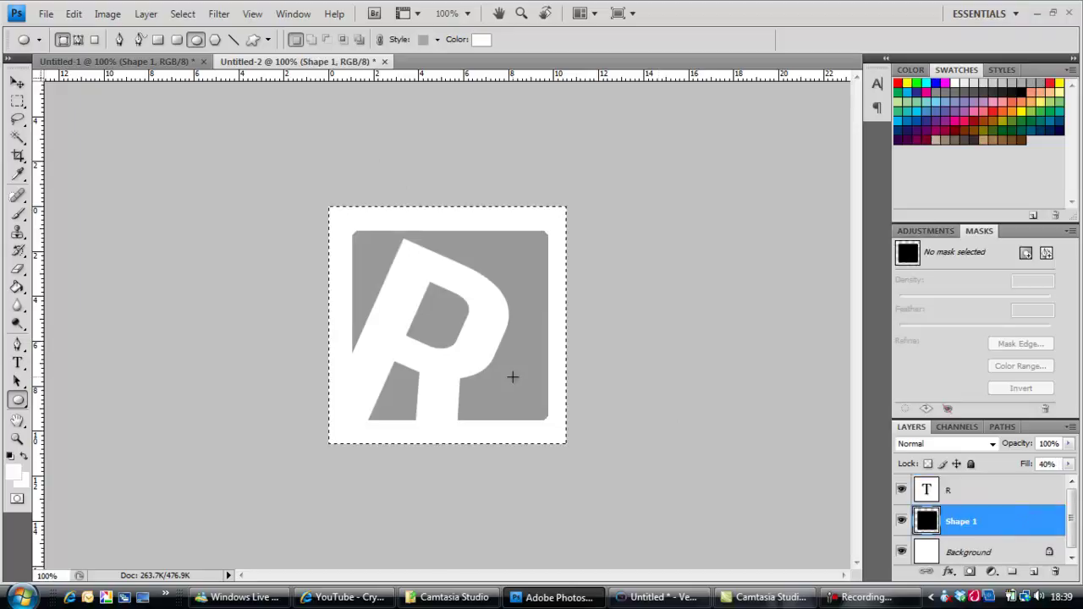
pyautogui.click(18, 213)
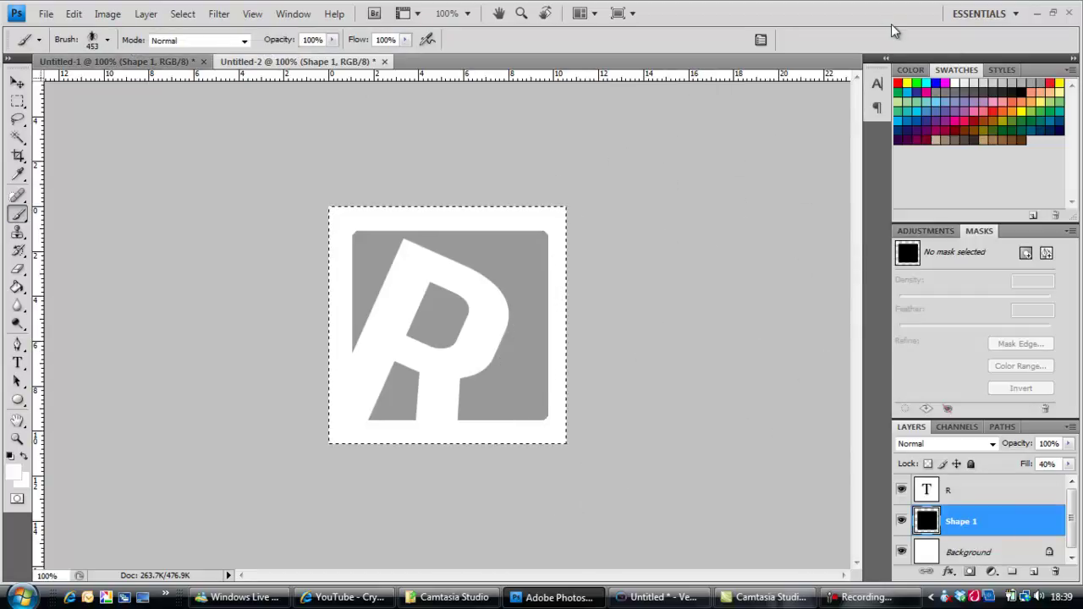
pyautogui.click(1003, 83)
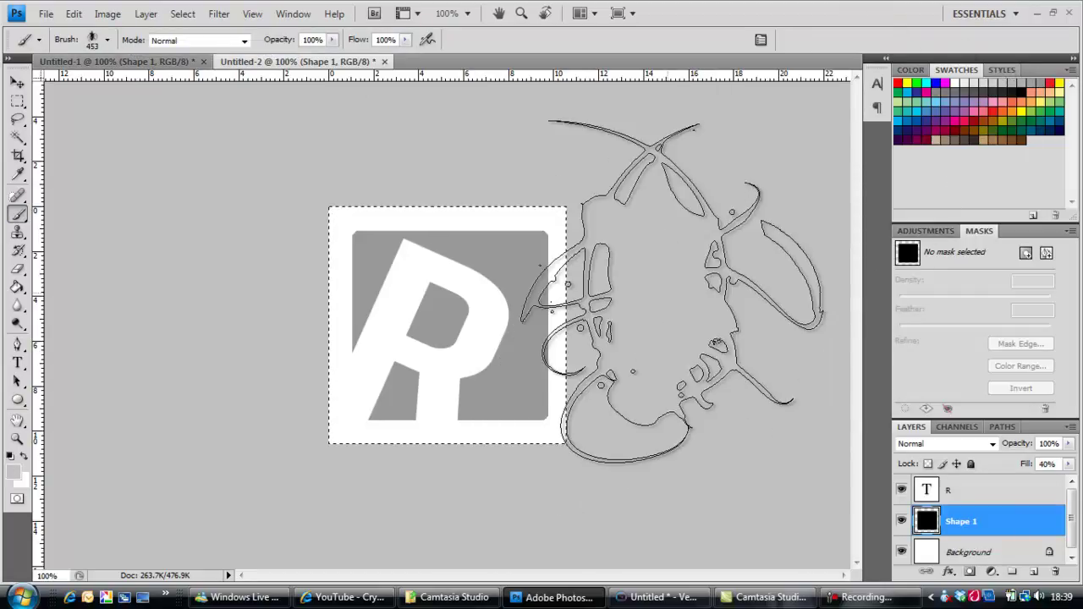
pyautogui.click(643, 358)
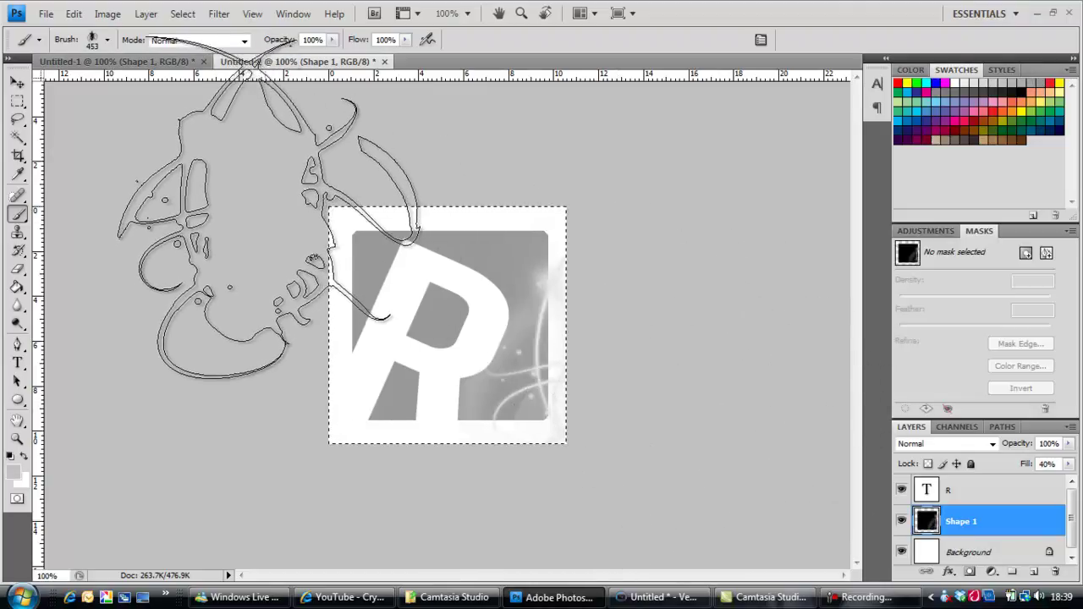
pyautogui.click(254, 229)
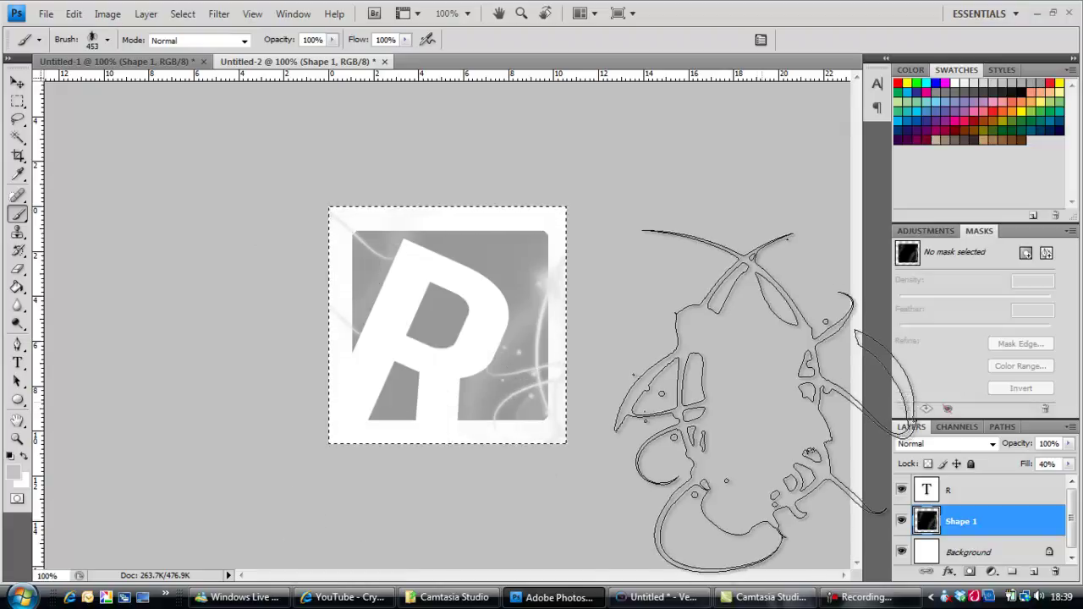
pyautogui.click(17, 85)
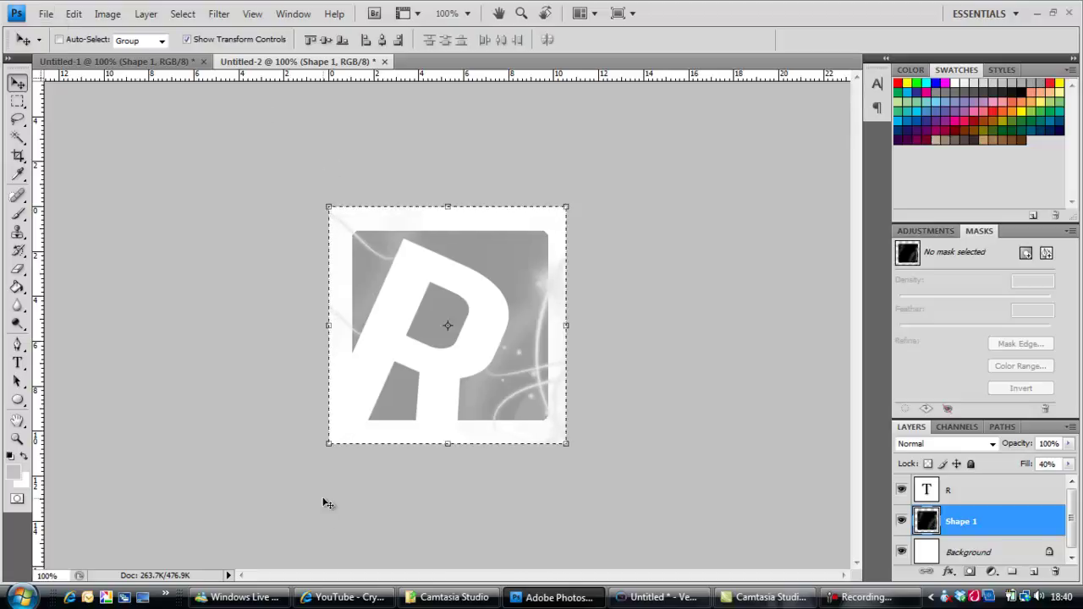
# Step: Switch to YouTube in Internet Explorer, look through the home page, and return to Photoshop
pyautogui.click(339, 597)
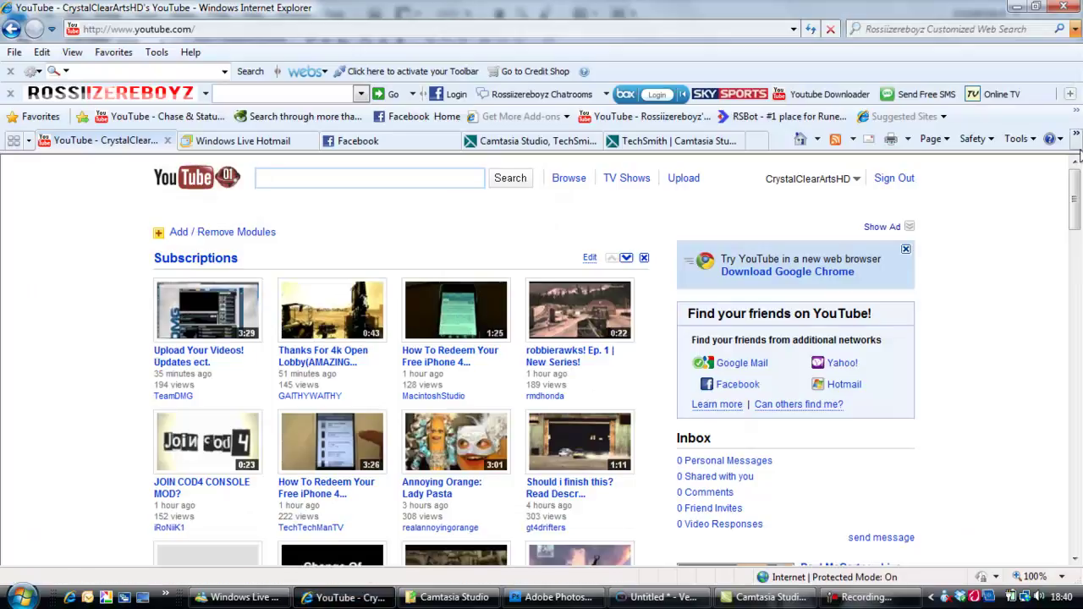
pyautogui.scroll(-10, 1079, 155)
pyautogui.click(203, 173)
pyautogui.click(554, 597)
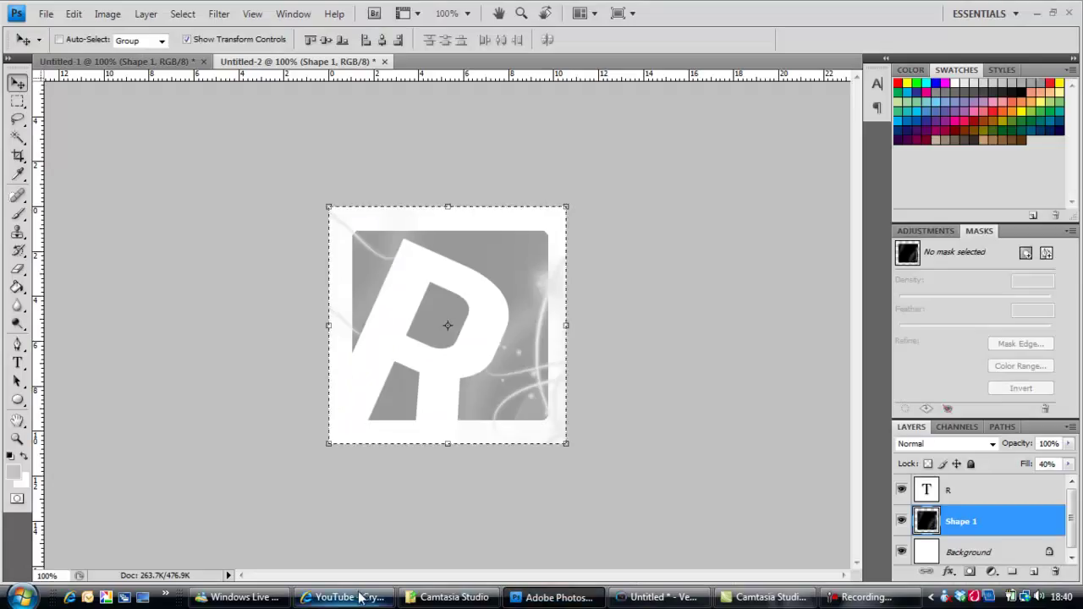
# Step: Switch to YouTube in Internet Explorer and open the account settings overview with the channel icon
pyautogui.click(362, 596)
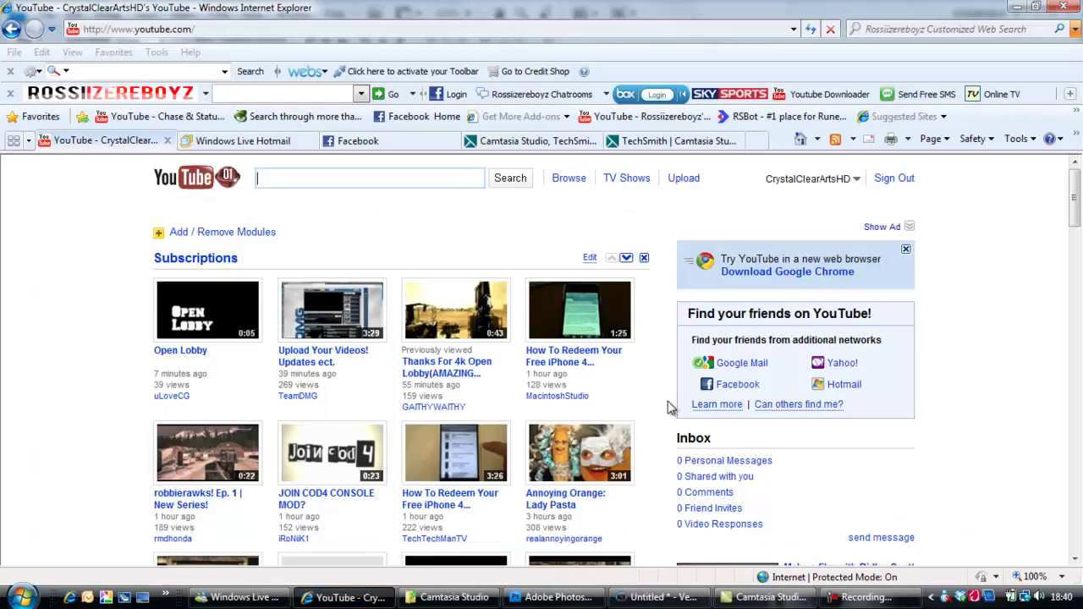
pyautogui.click(842, 179)
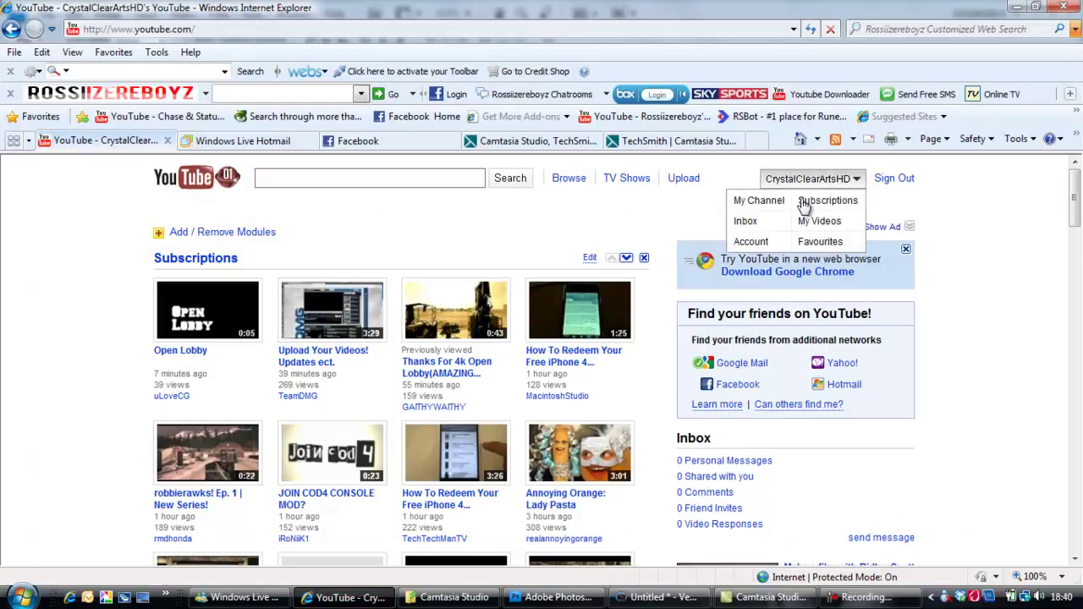
pyautogui.click(751, 242)
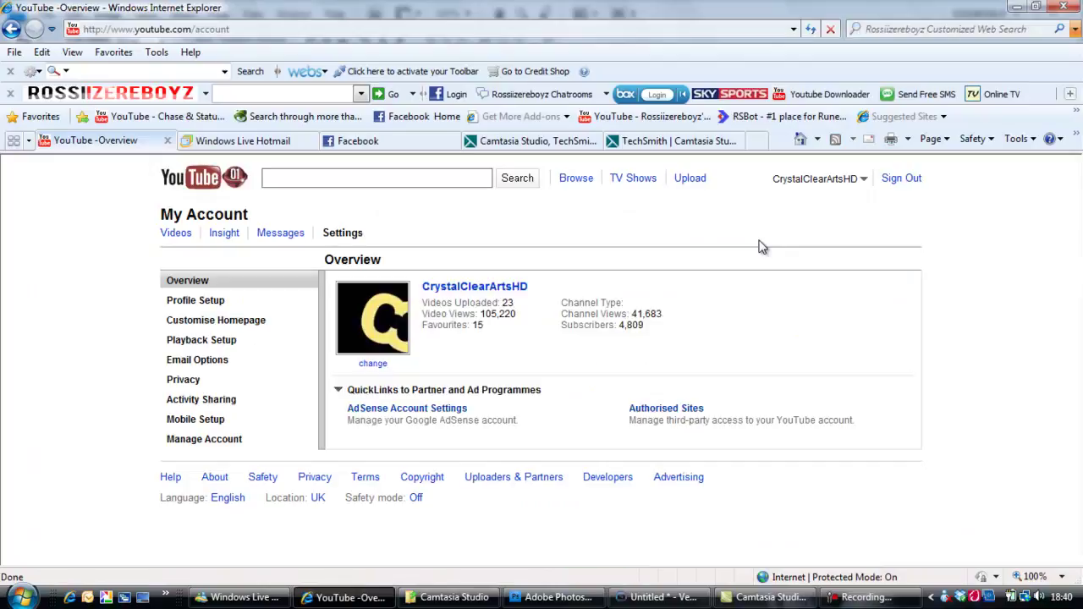
# Step: Open the channel's uploaded videos list and look through it
pyautogui.click(834, 179)
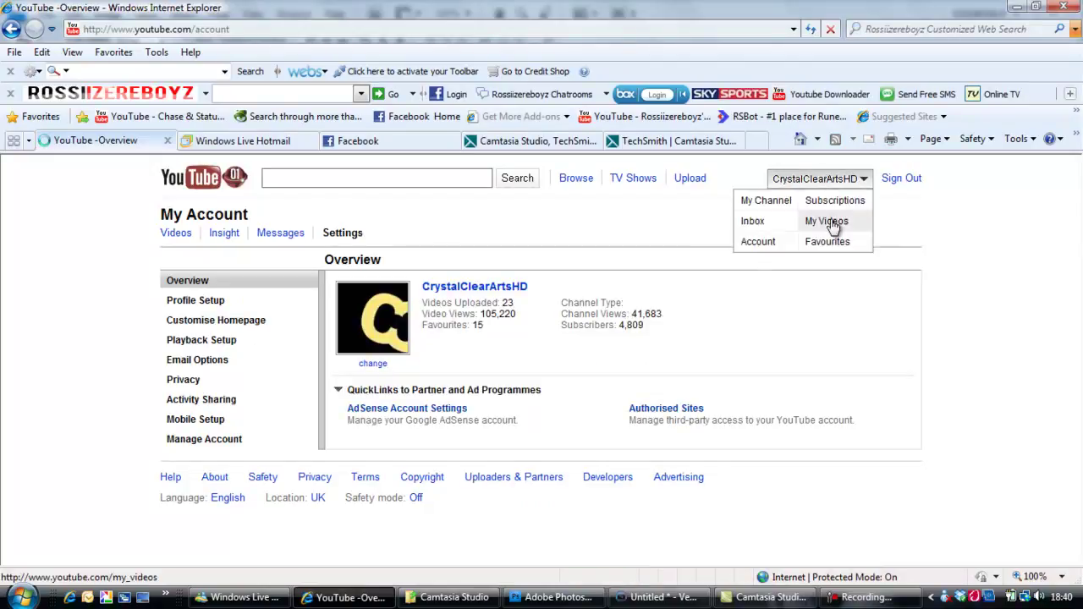
pyautogui.click(827, 222)
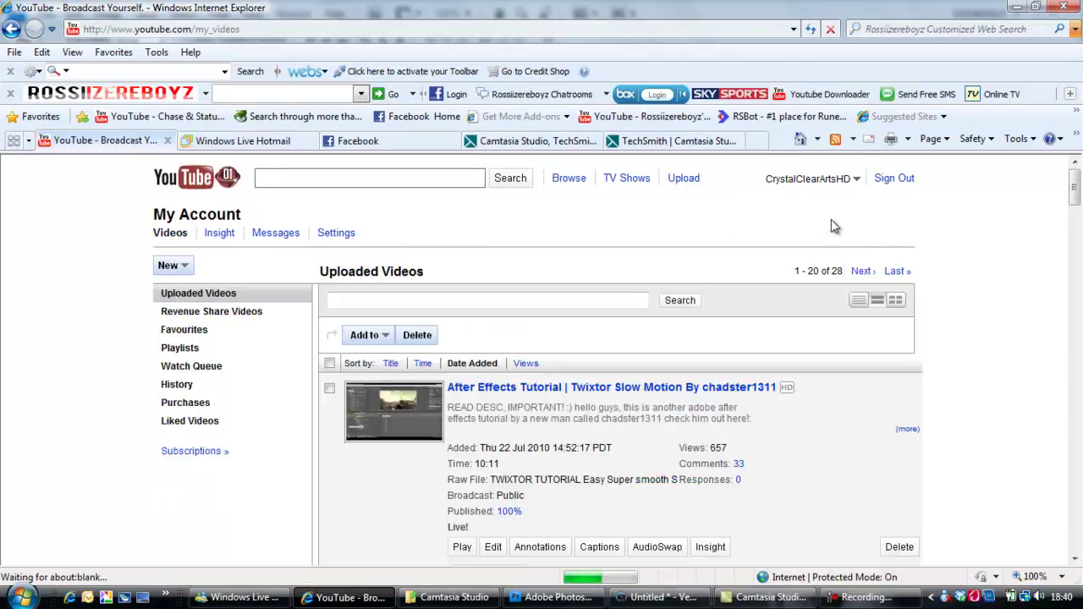
pyautogui.moveTo(1073, 199)
pyautogui.mouseDown()
pyautogui.moveTo(1073, 260)
pyautogui.moveTo(1073, 182)
pyautogui.mouseUp()
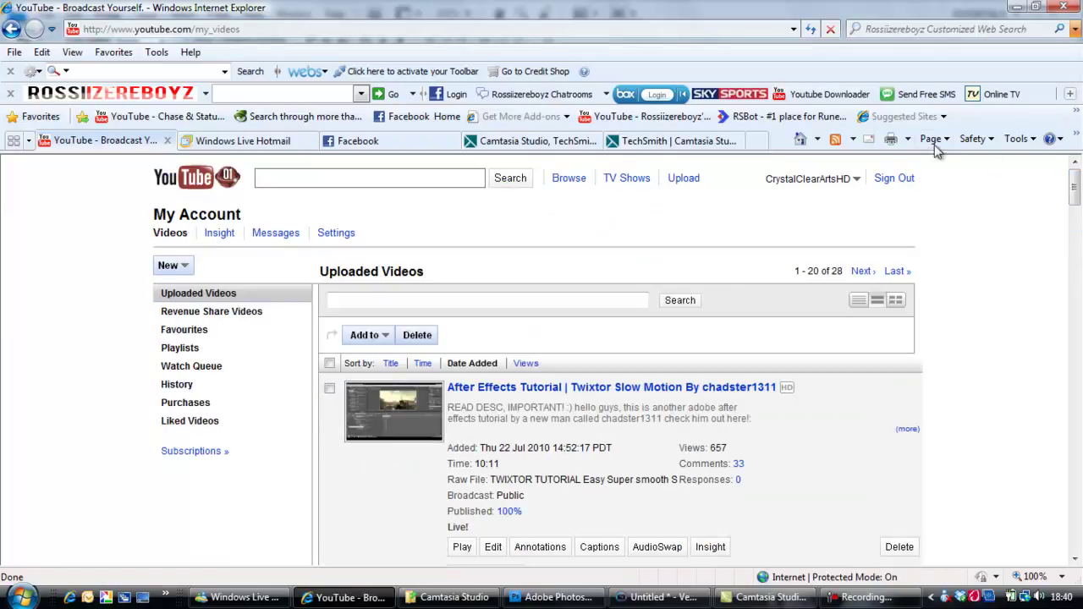
# Step: Return from the account pages to the YouTube home page and look through it
pyautogui.click(808, 178)
pyautogui.click(749, 242)
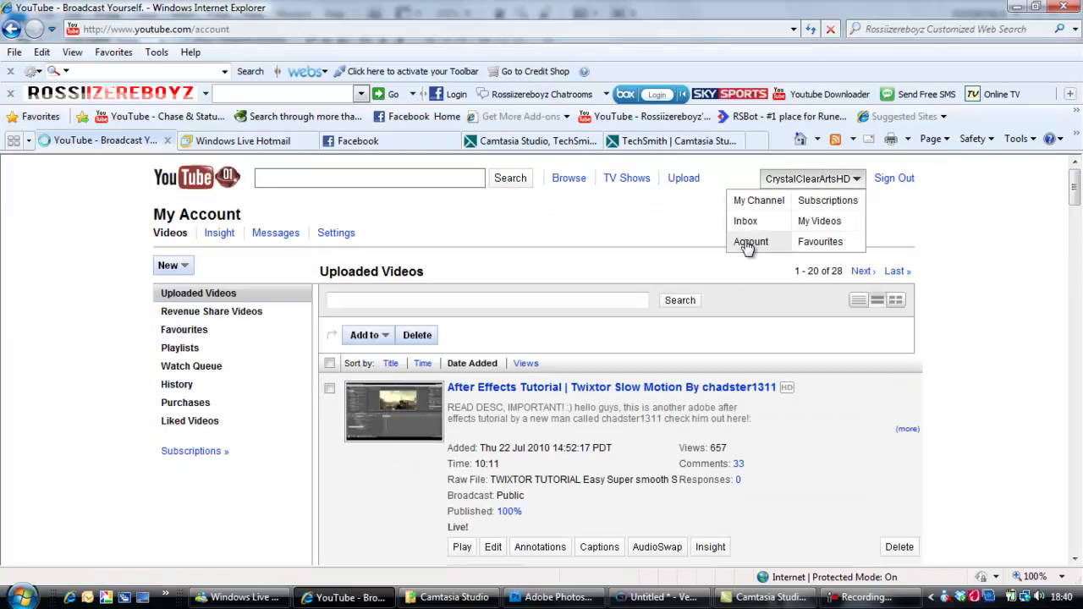
pyautogui.click(166, 186)
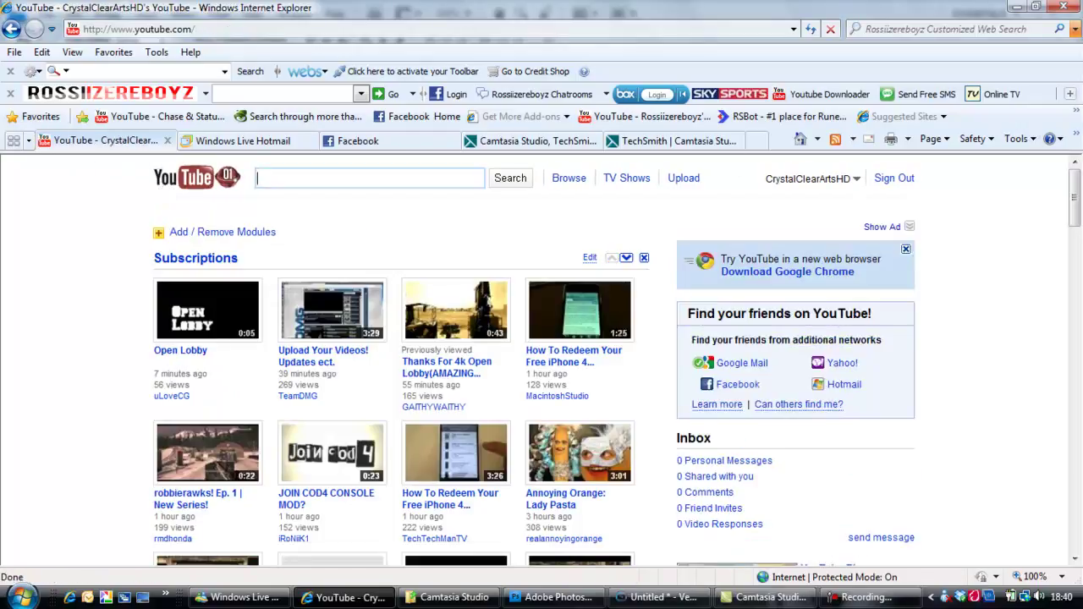
pyautogui.moveTo(1076, 219); pyautogui.dragTo(1076, 157)
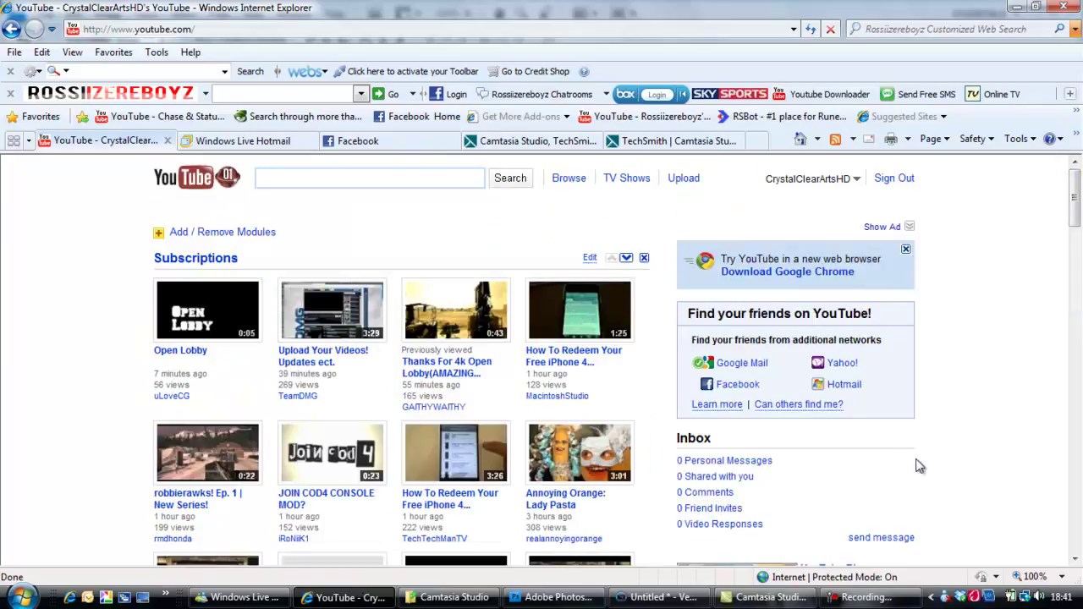